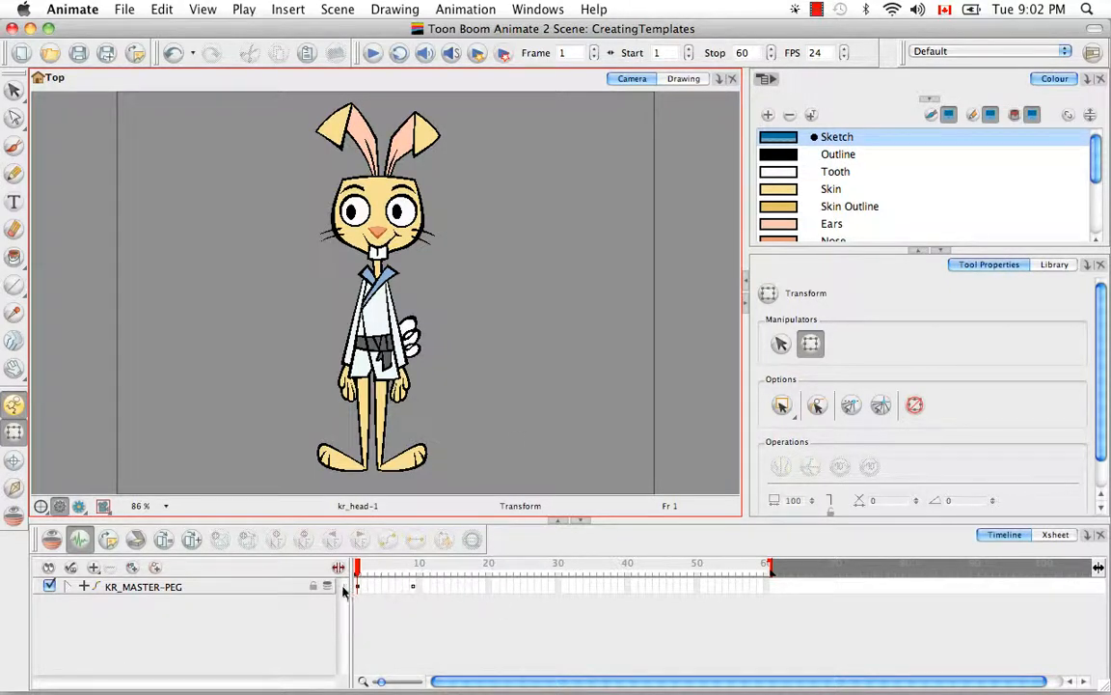
- Expand the KR_MASTER-PEG hierarchy to examine its upper-body and torso layers, and collapse it again
click(68, 588)
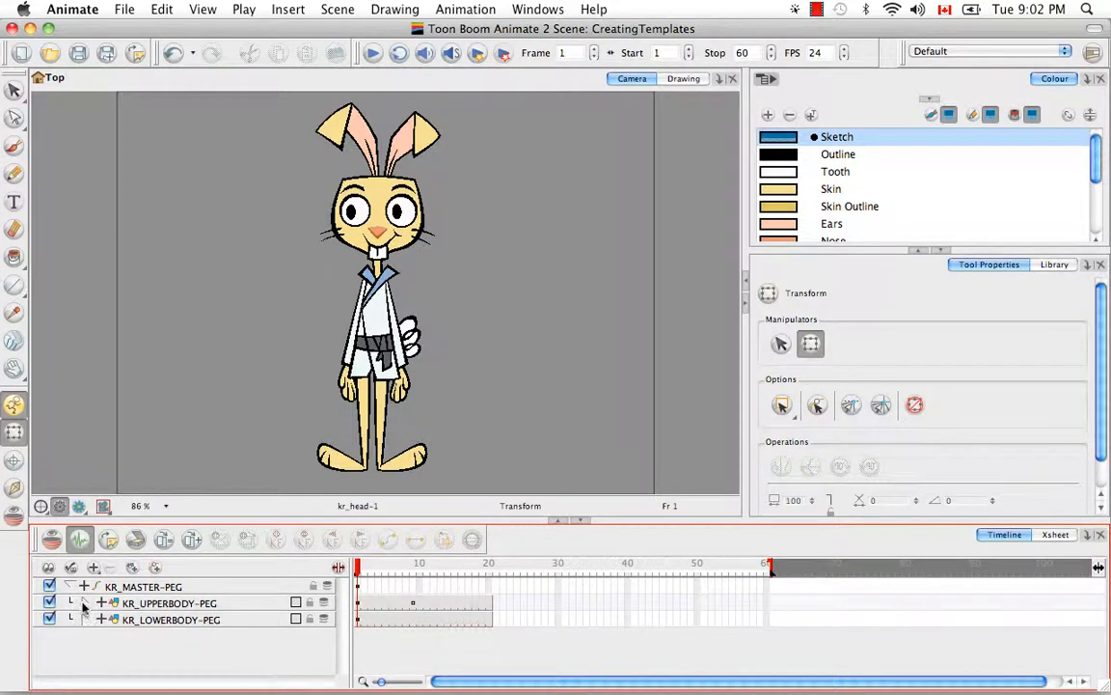
click(85, 603)
click(102, 619)
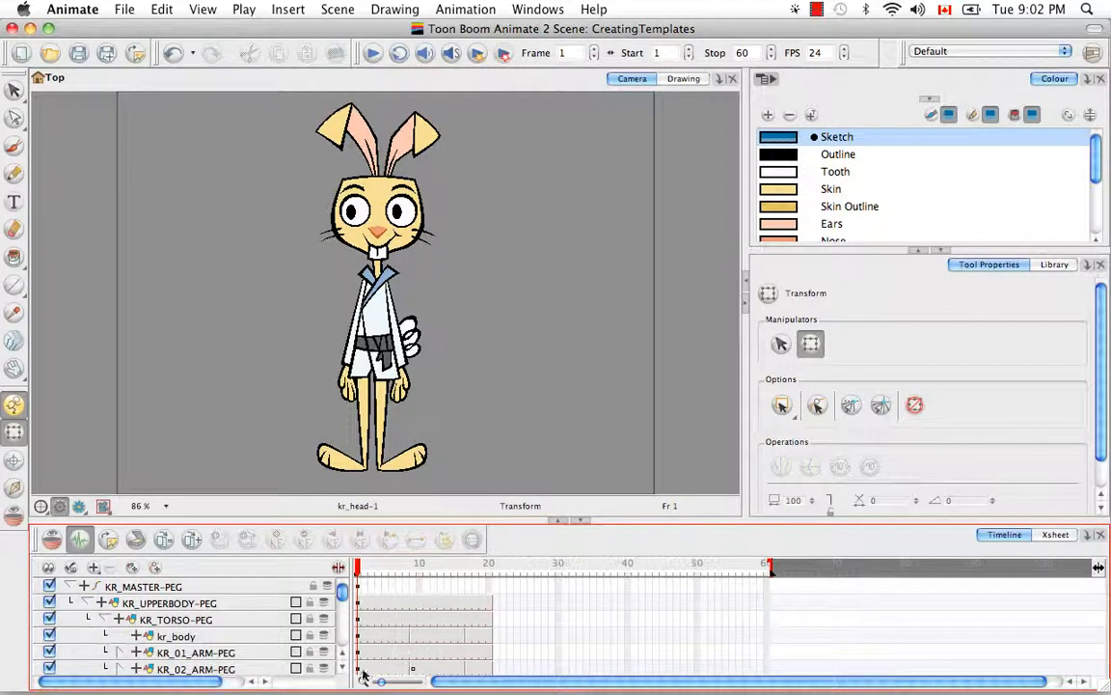
click(102, 619)
click(85, 603)
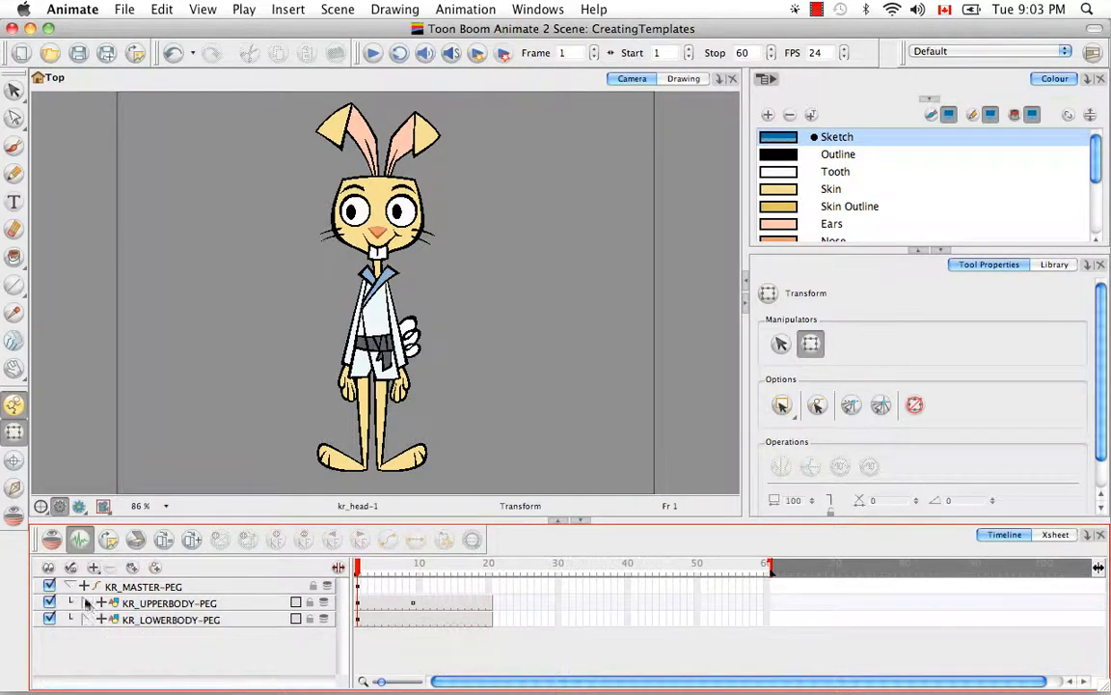
click(68, 587)
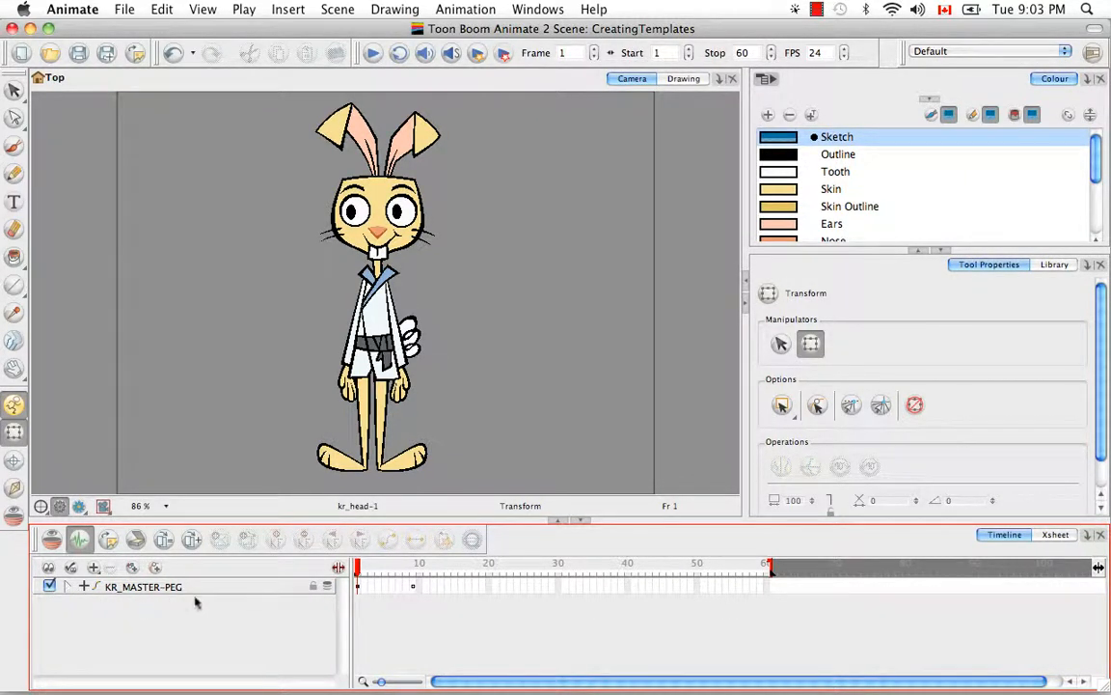
- Add a keyframe on KR_MASTER-PEG at frame 9, where the rabbit turns to its three-quarter pose
click(414, 586)
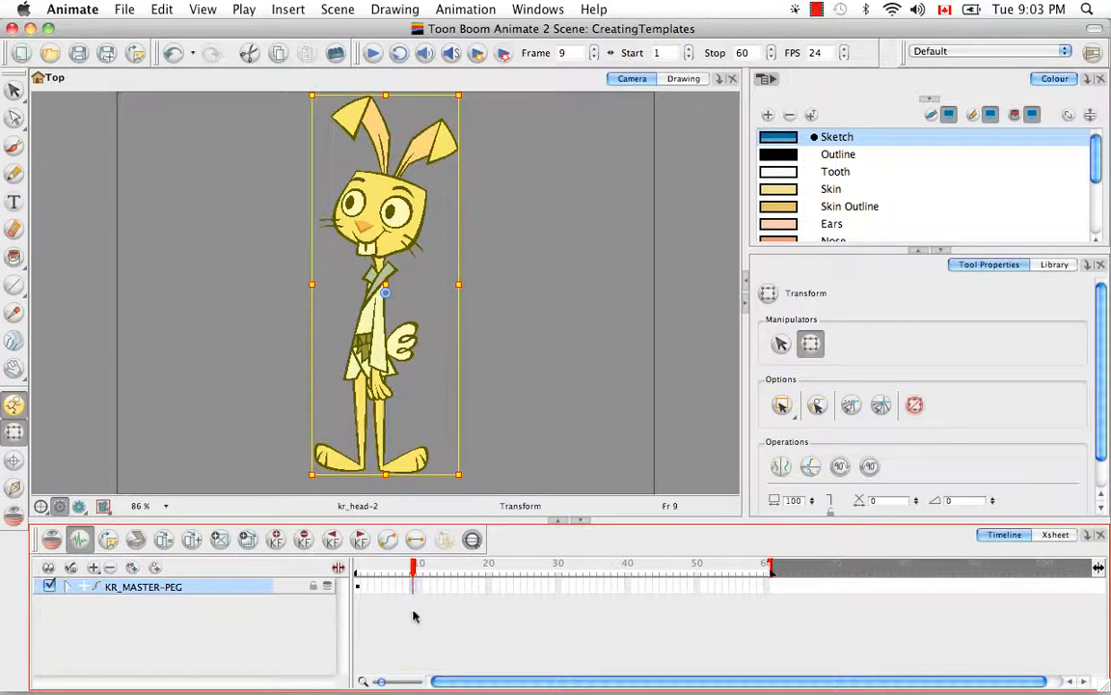
drag(413, 569, 413, 571)
click(275, 542)
- Examine the frame 9 keyframes on the upper-body and torso layers under KR_MASTER-PEG, and collapse the hierarchy
click(69, 586)
click(84, 603)
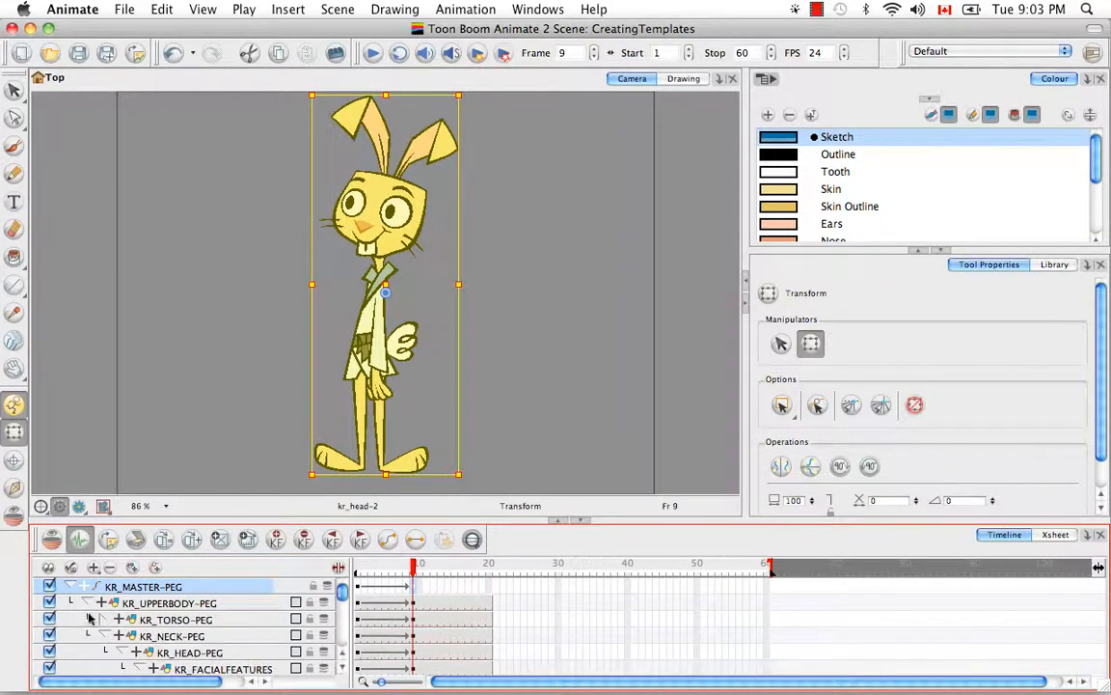
click(104, 619)
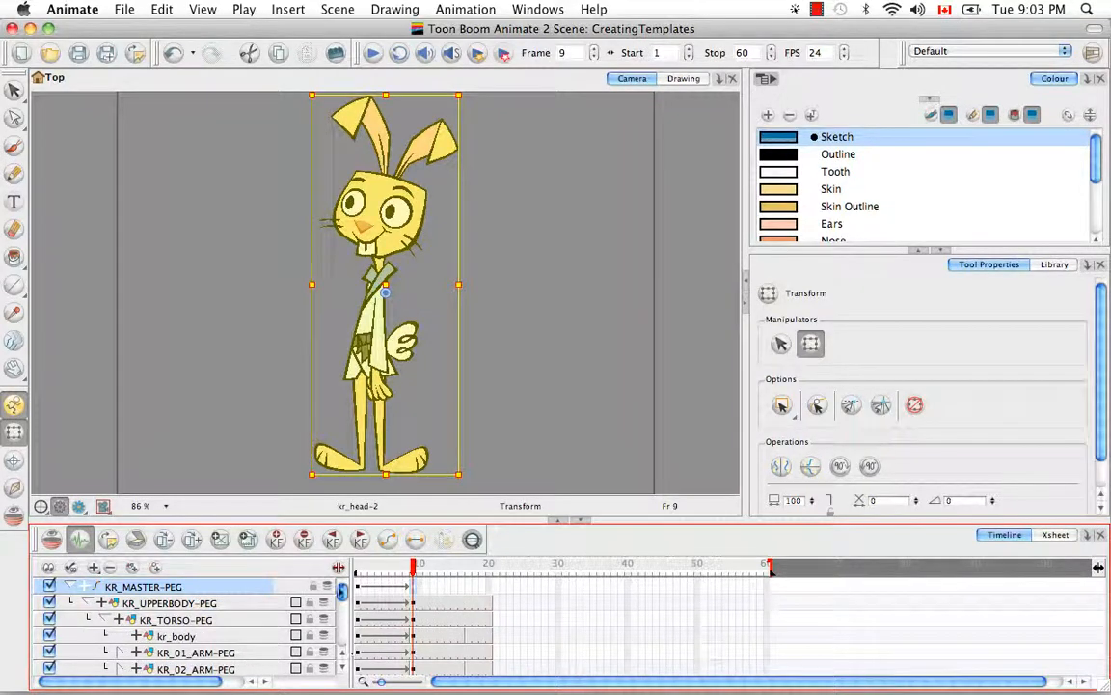
mouse_move(343, 593)
mouse_down()
mouse_move(346, 637)
mouse_move(343, 587)
mouse_up()
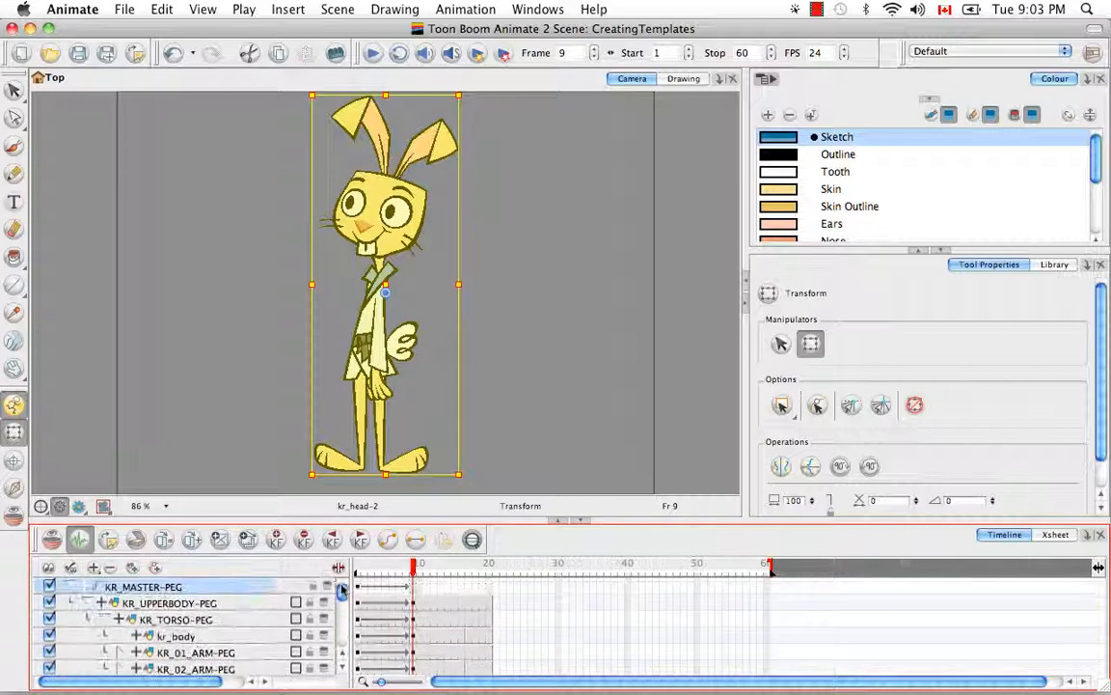
click(105, 621)
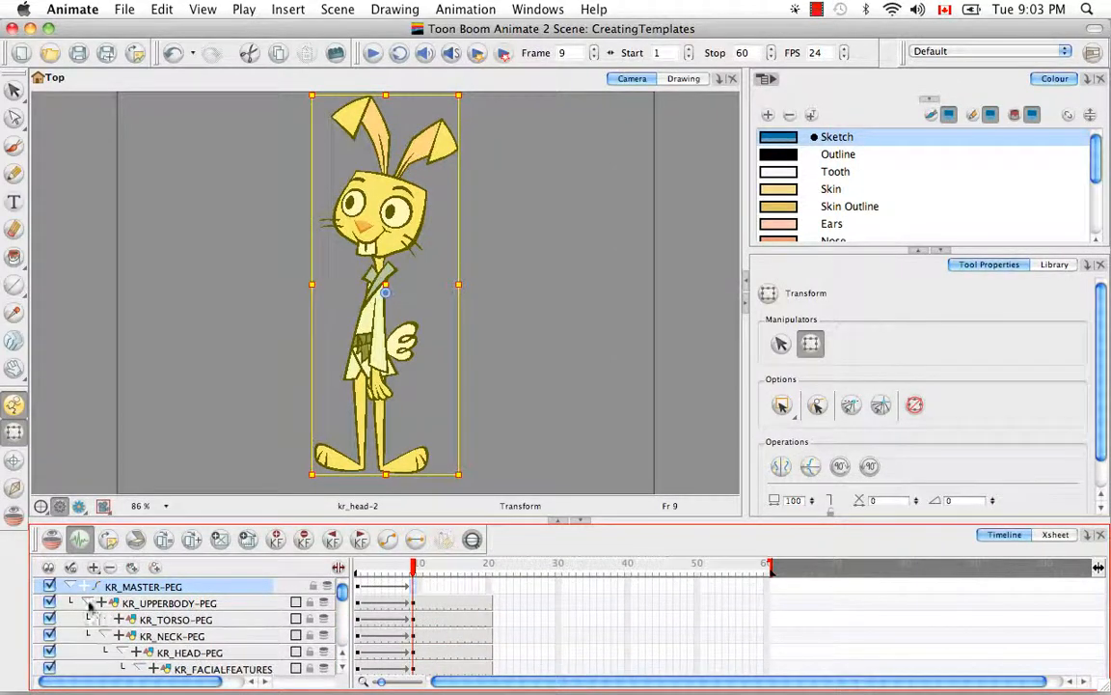
click(88, 603)
click(70, 587)
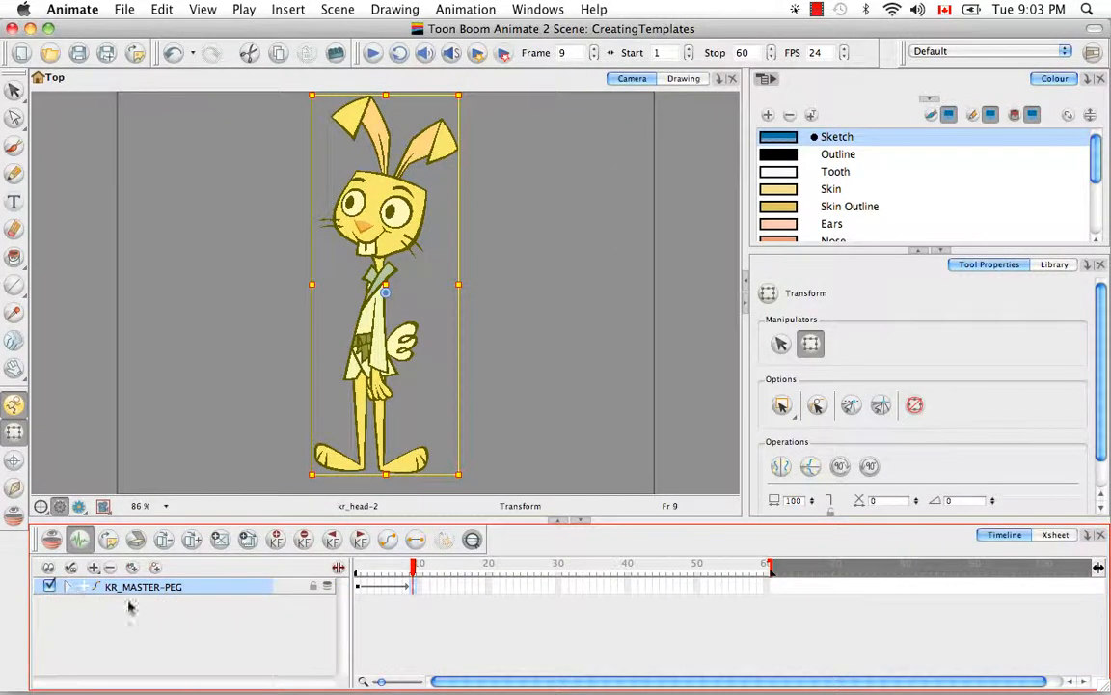
- Convert the KR_MASTER-PEG motion keyframe at frame 1 to a stop-motion keyframe
right_click(415, 592)
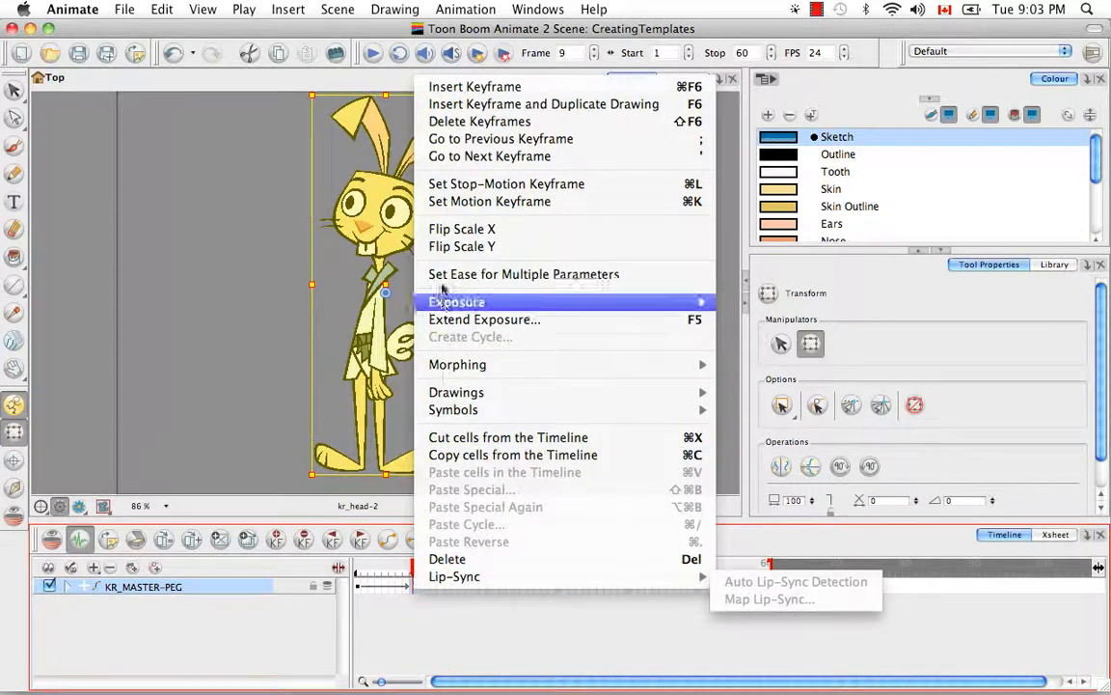
click(426, 184)
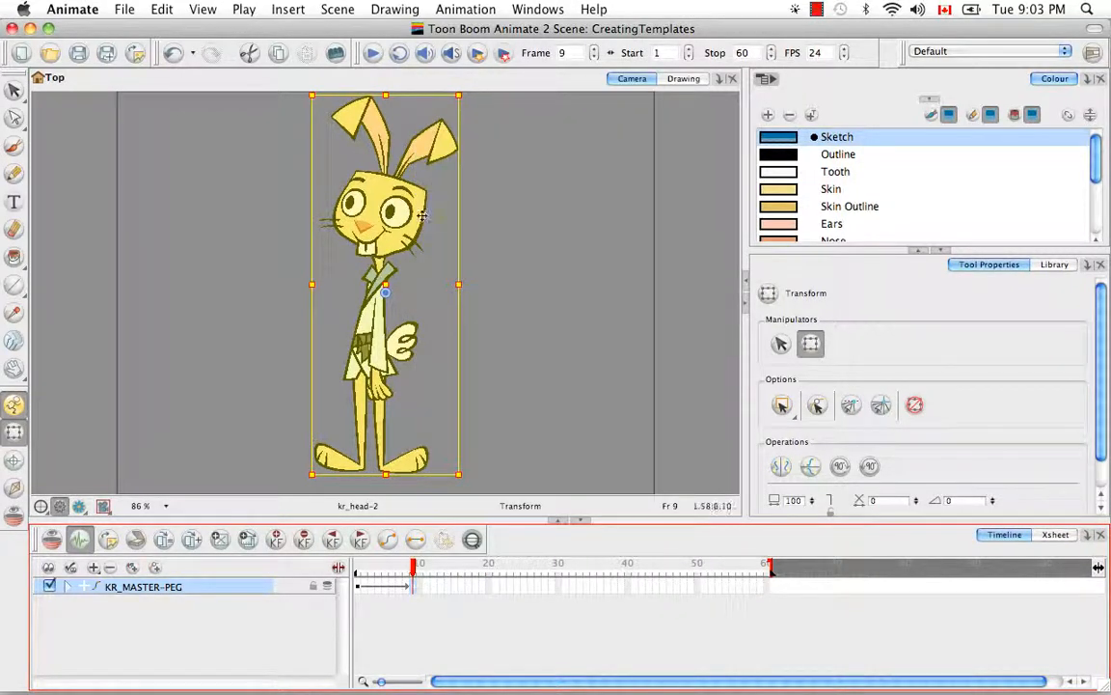
click(358, 586)
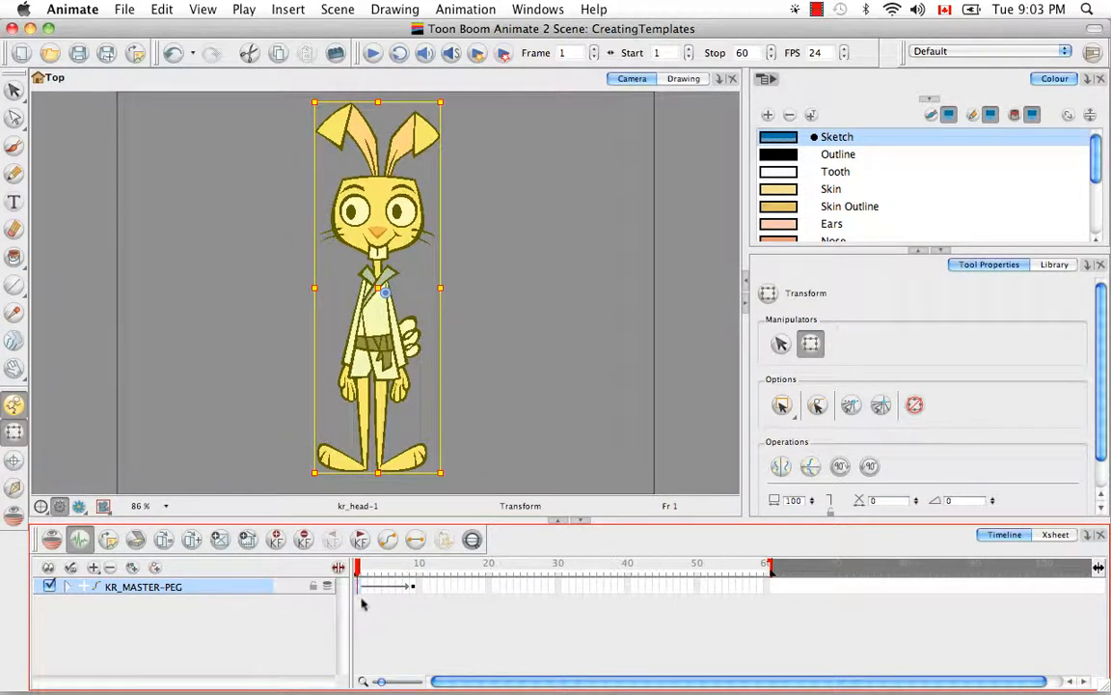
key(super)
key(super+l)
- Add a keyframe on KR_MASTER-PEG at frame 17 for the rabbit's side pose
click(489, 568)
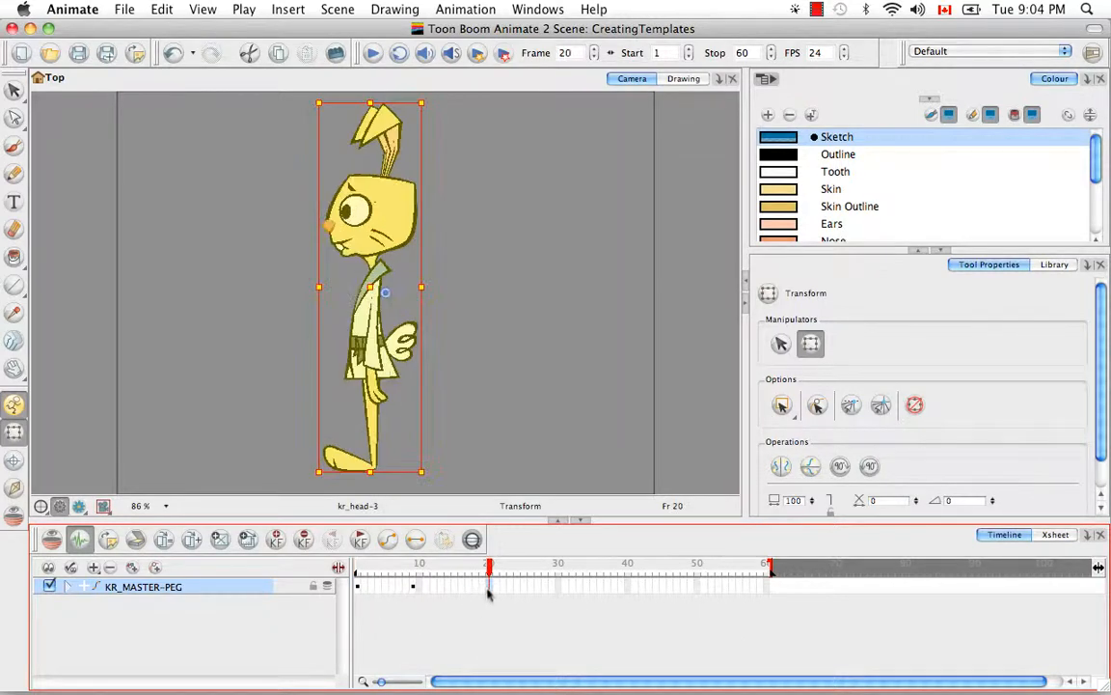
drag(490, 574, 470, 573)
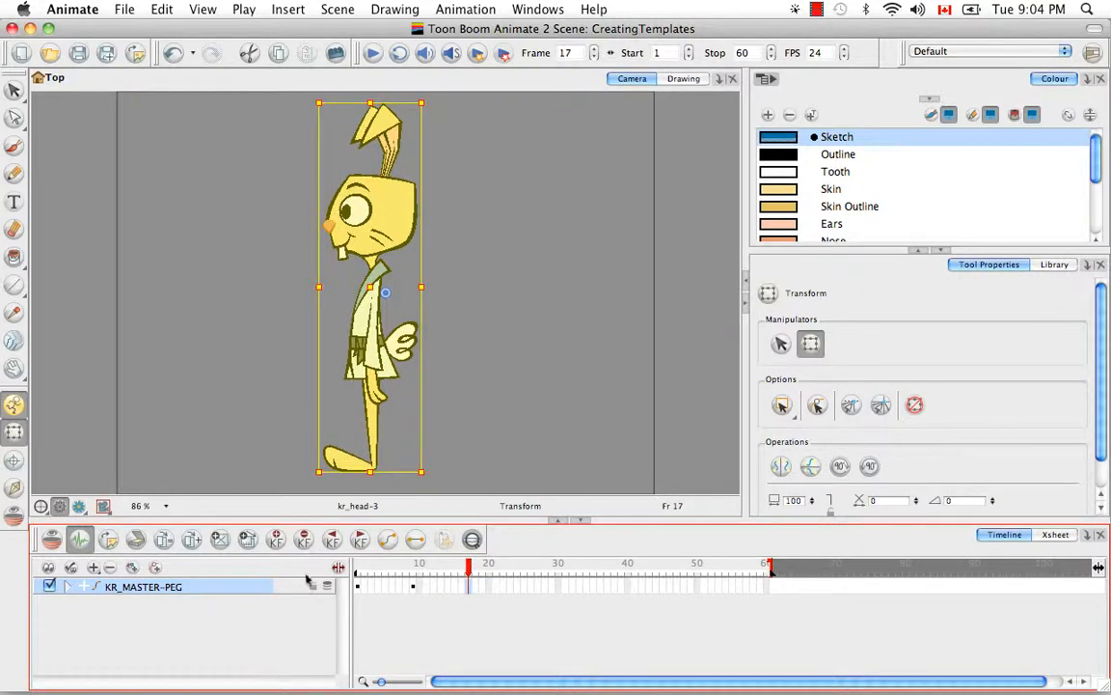
click(413, 624)
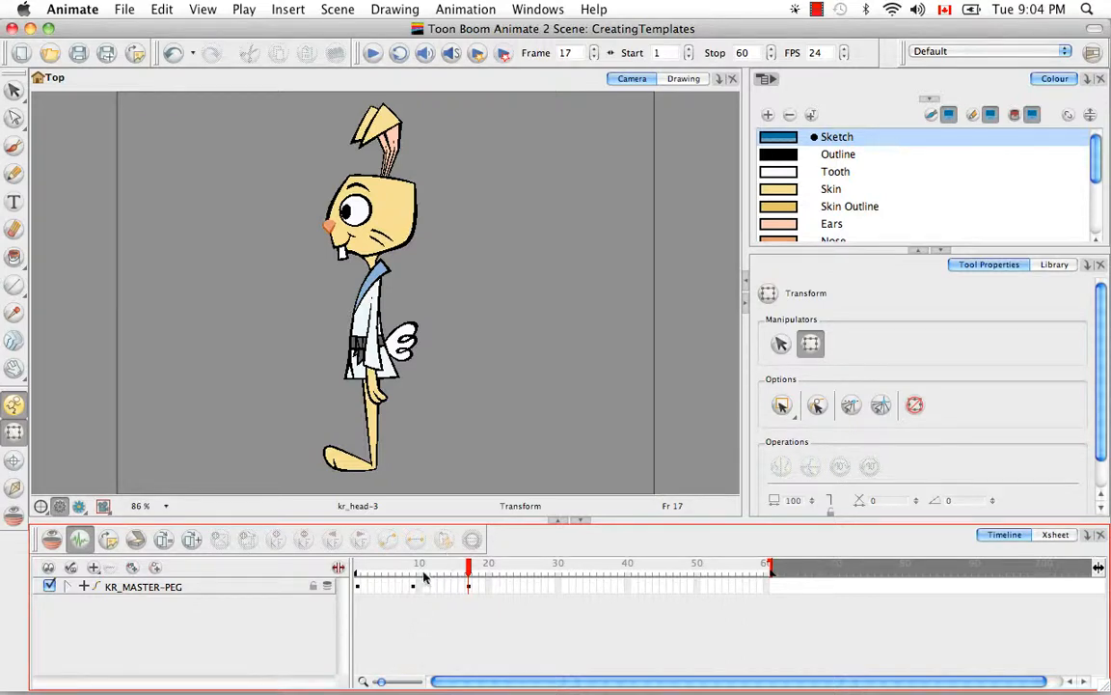
- Enable the right to modify on the Animate Library, and widen the library folder list
click(120, 589)
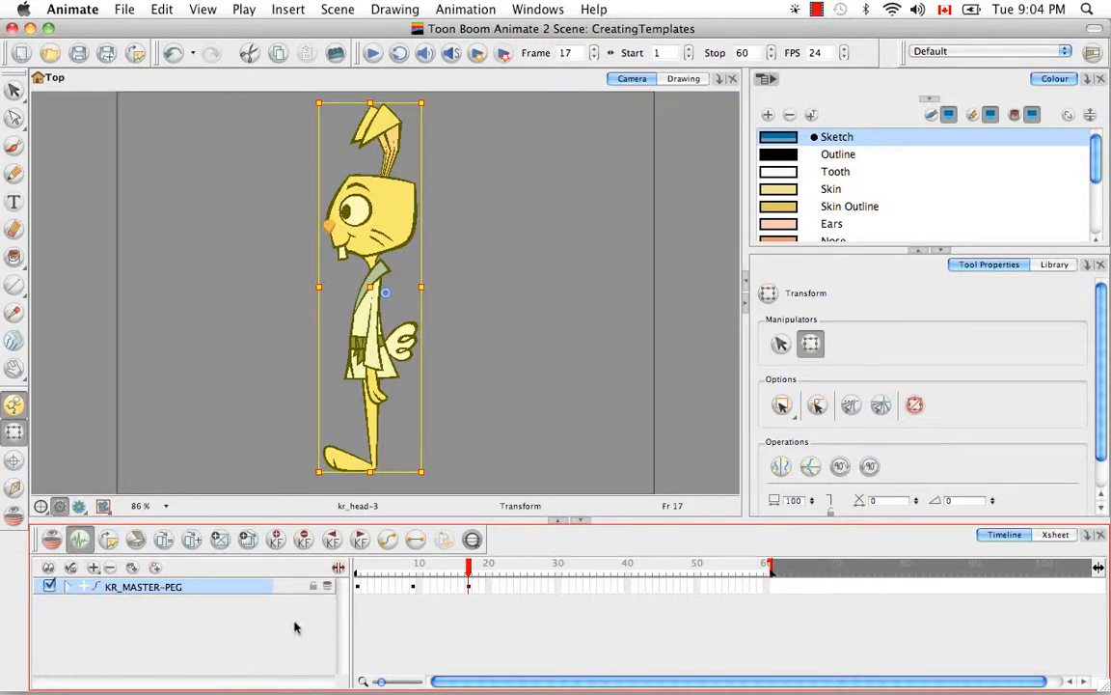
click(1053, 265)
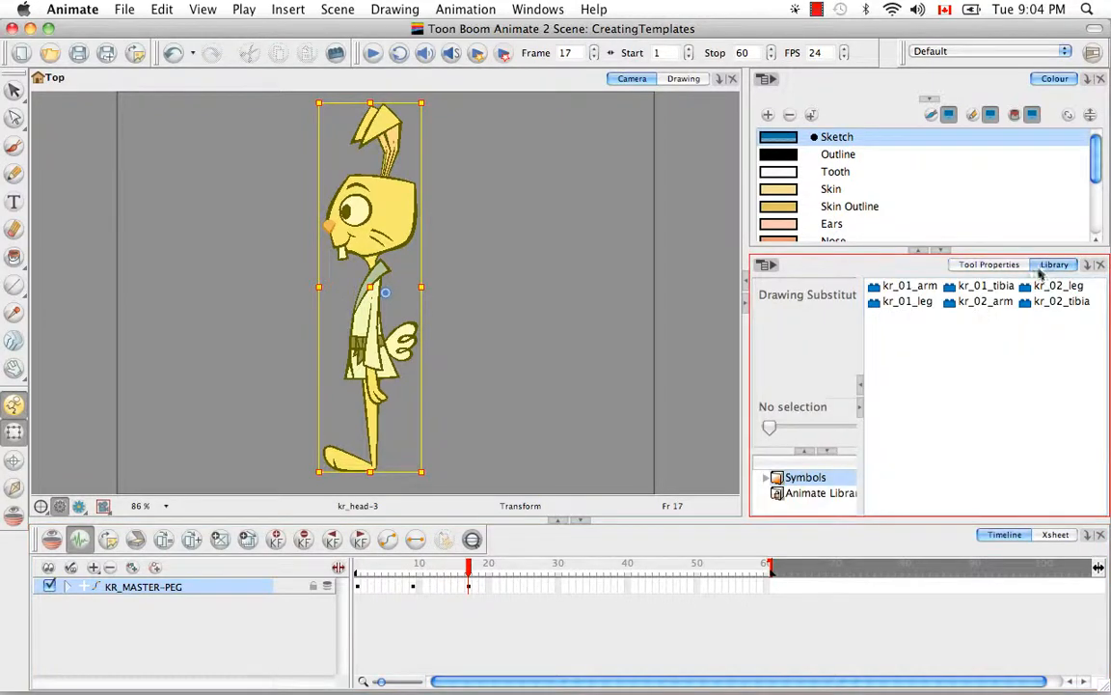
click(808, 494)
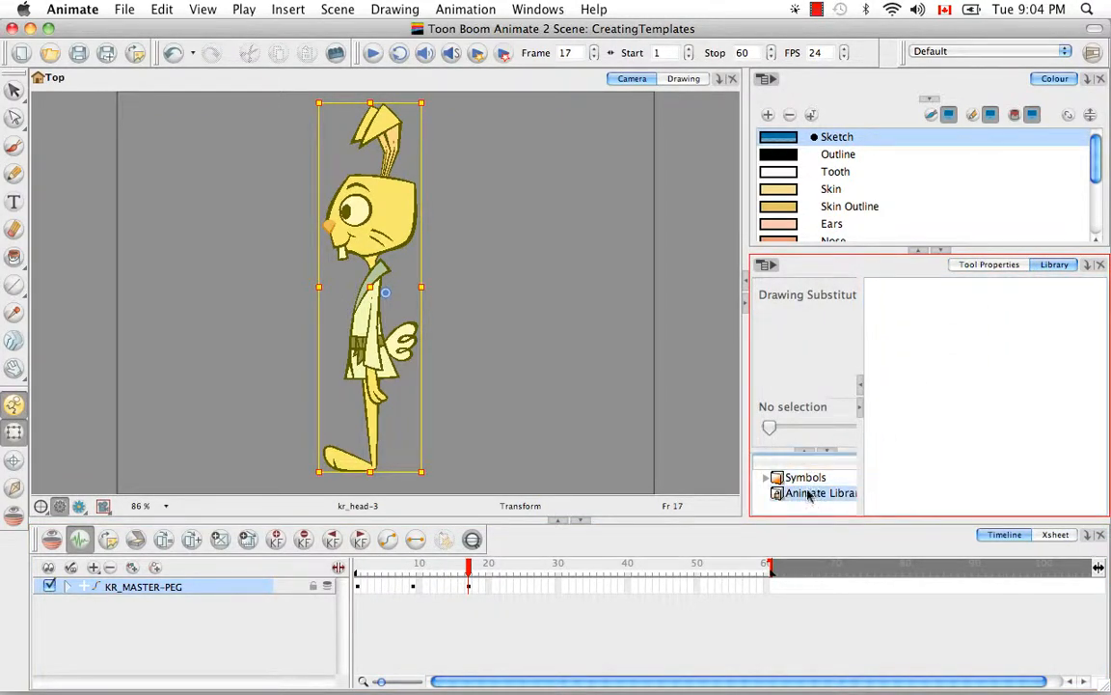
right_click(800, 498)
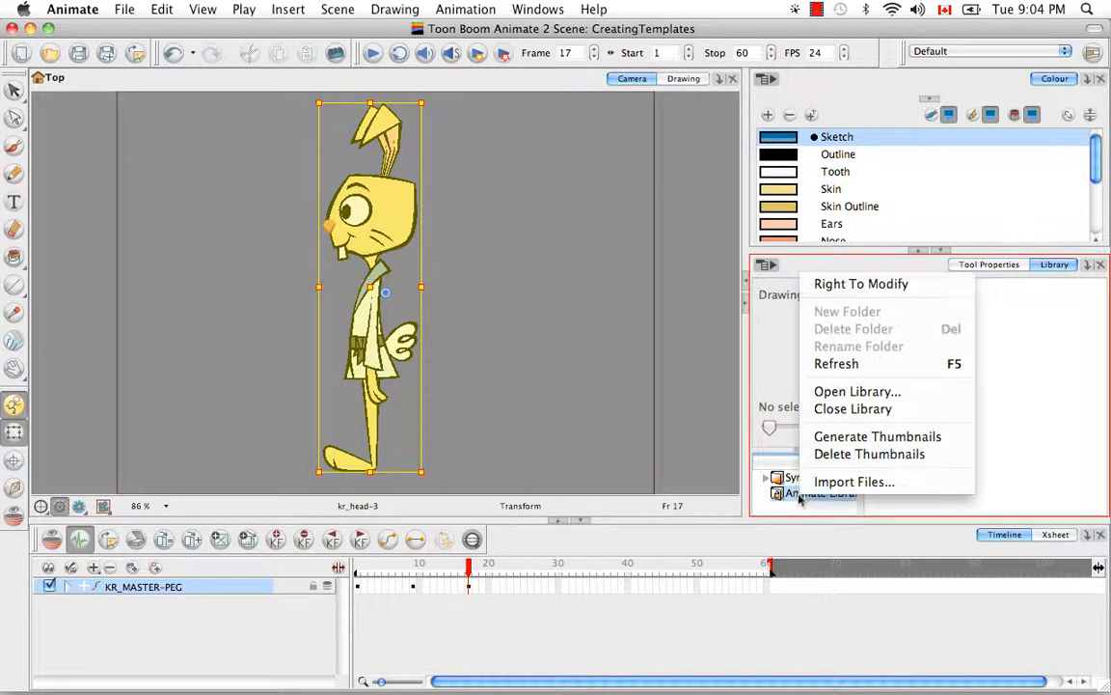
click(912, 286)
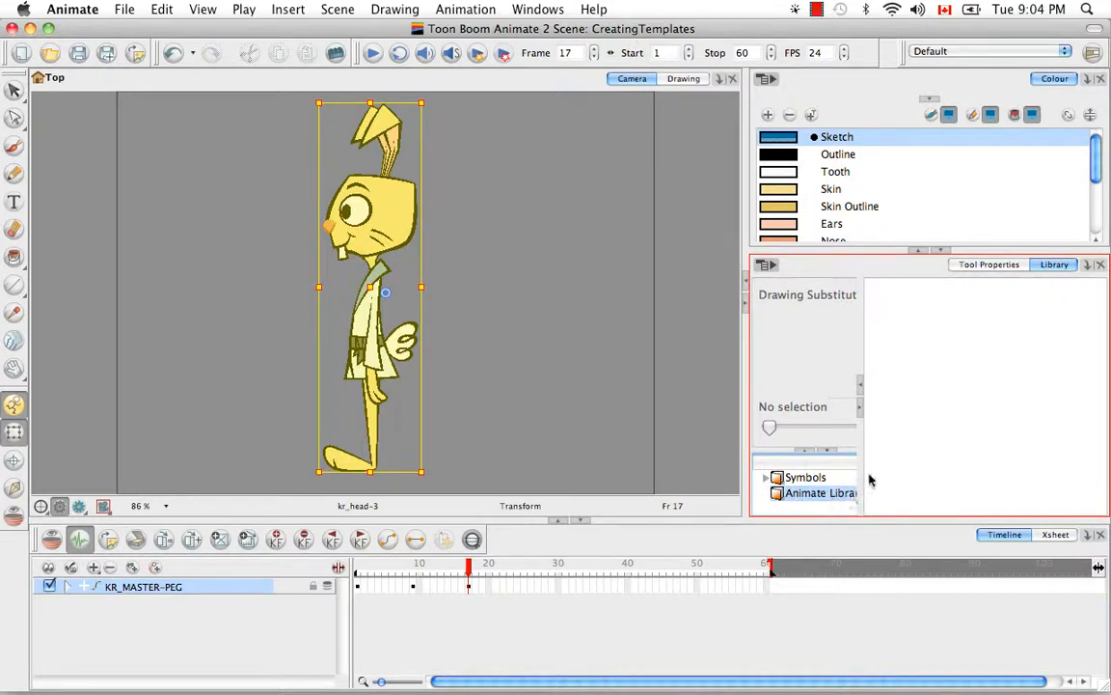
drag(862, 473, 895, 465)
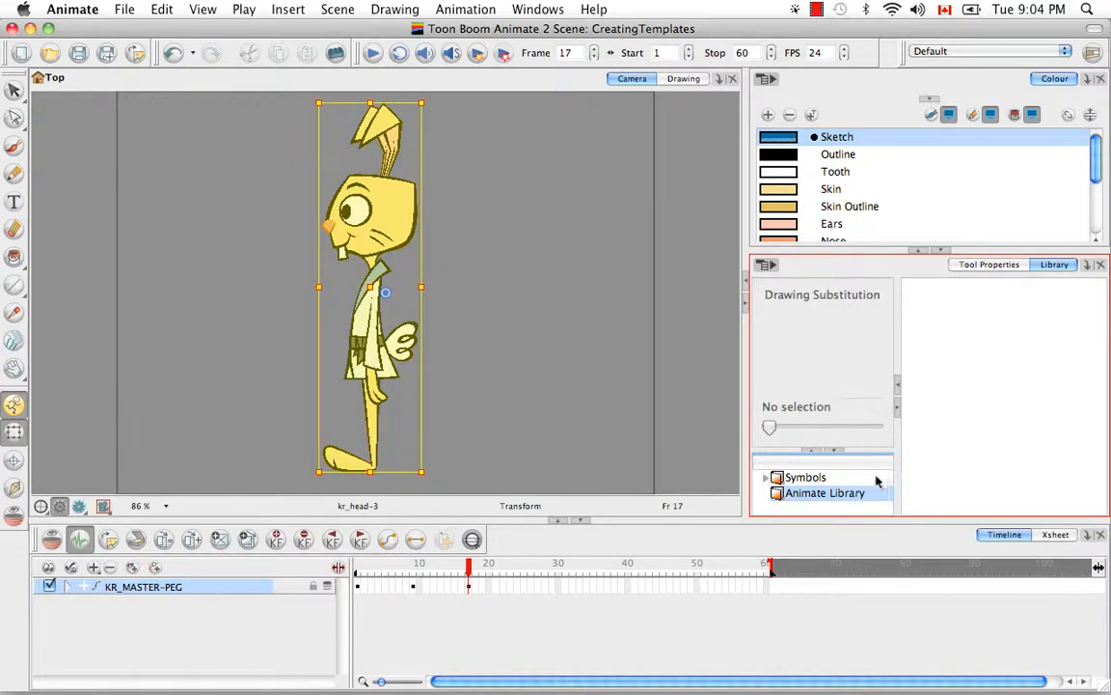
- Create a new folder inside the Animate Library and select it
right_click(785, 496)
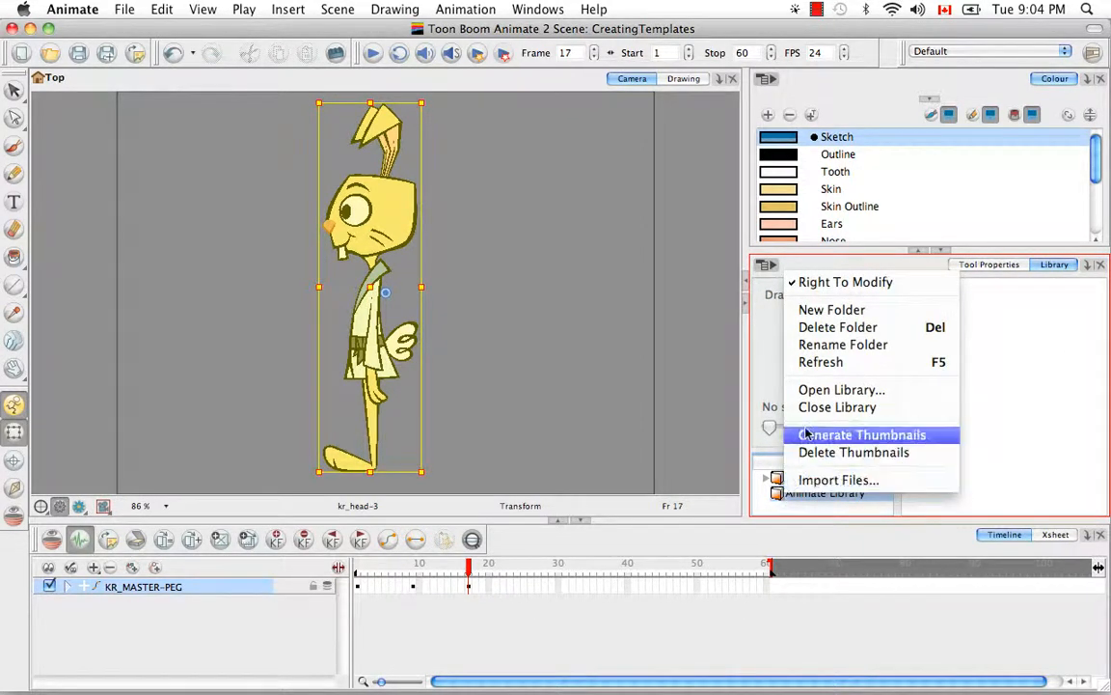
click(793, 312)
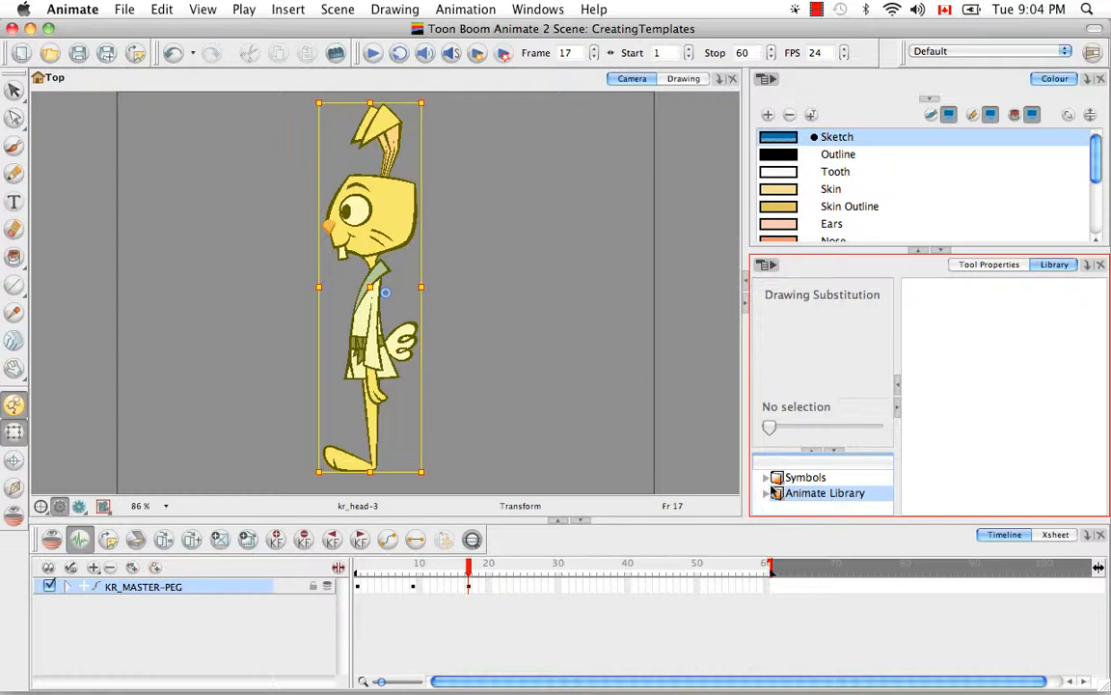
click(767, 494)
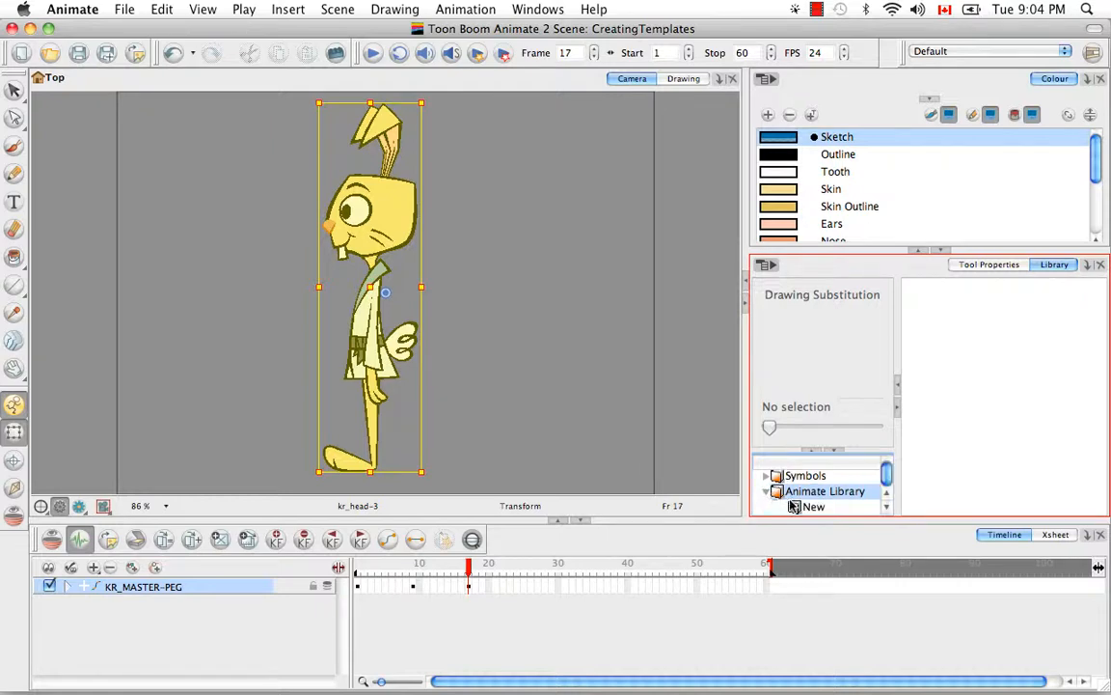
click(814, 508)
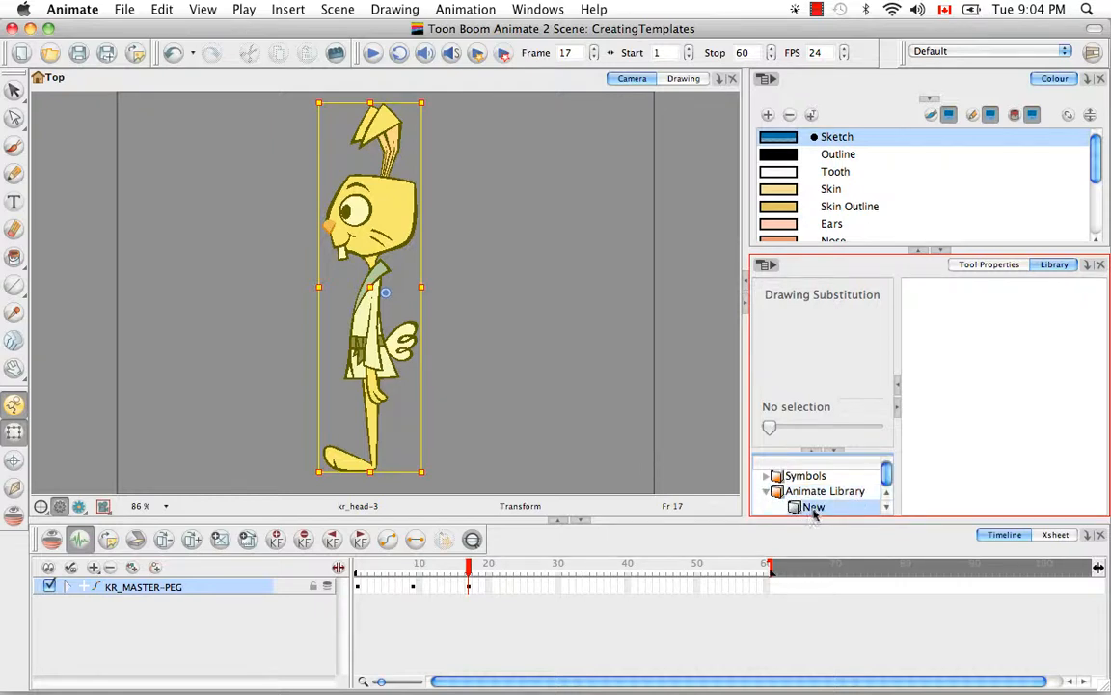
- Rename the new Animate Library folder as KarateRabbit
right_click(809, 513)
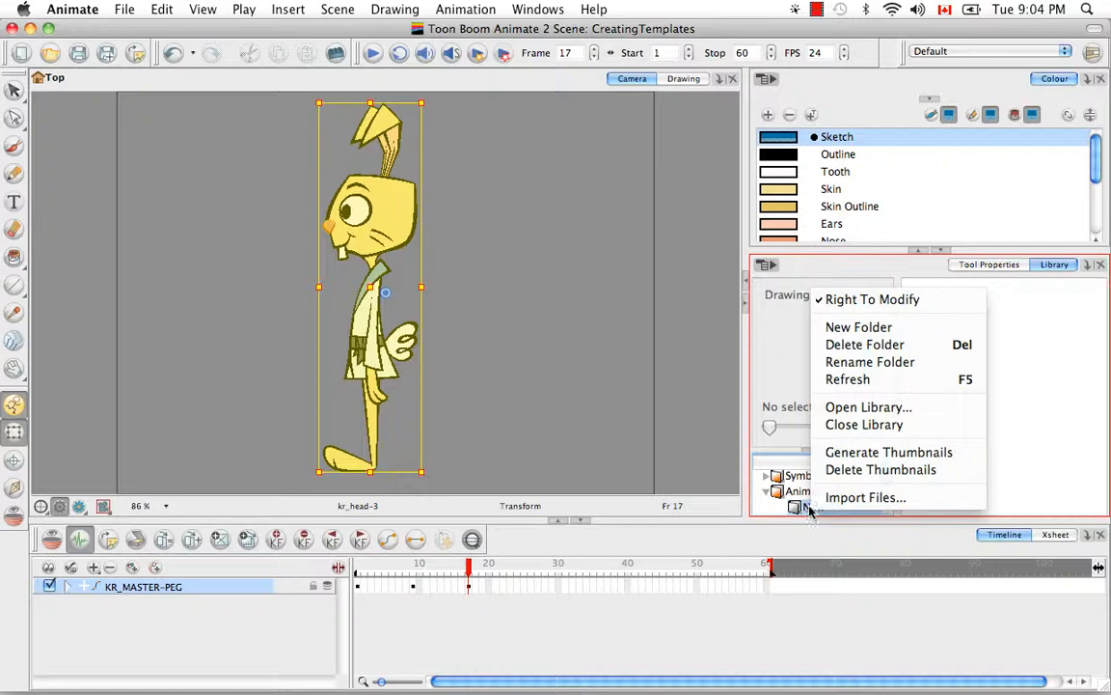
click(828, 367)
key(BackSpace)
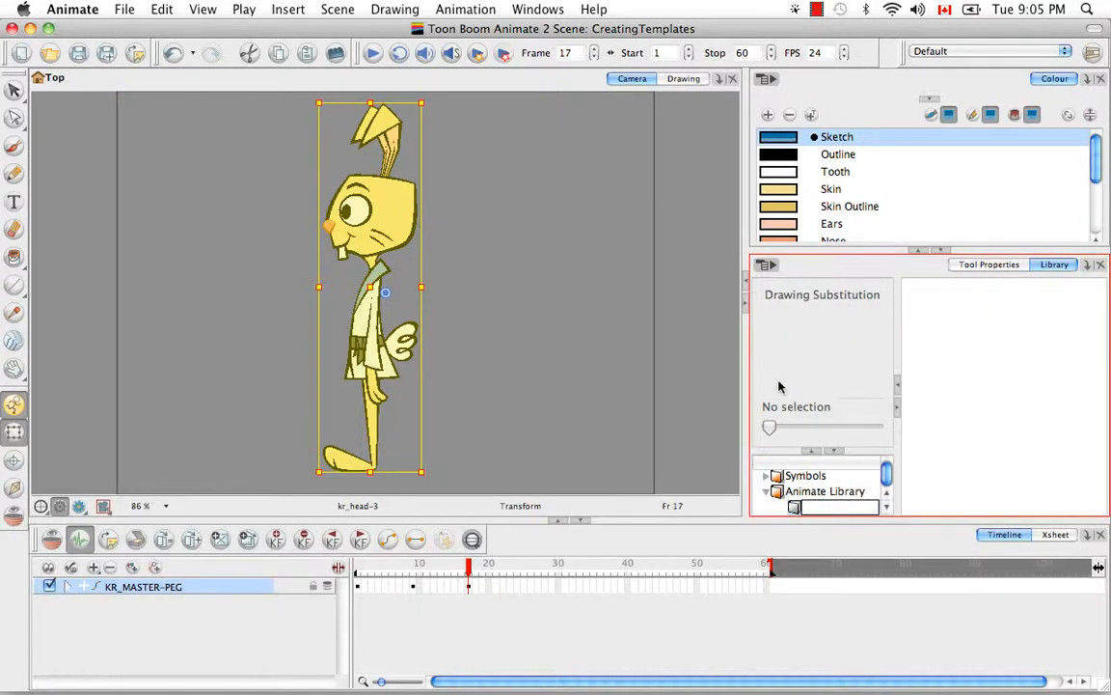
text(Kara)
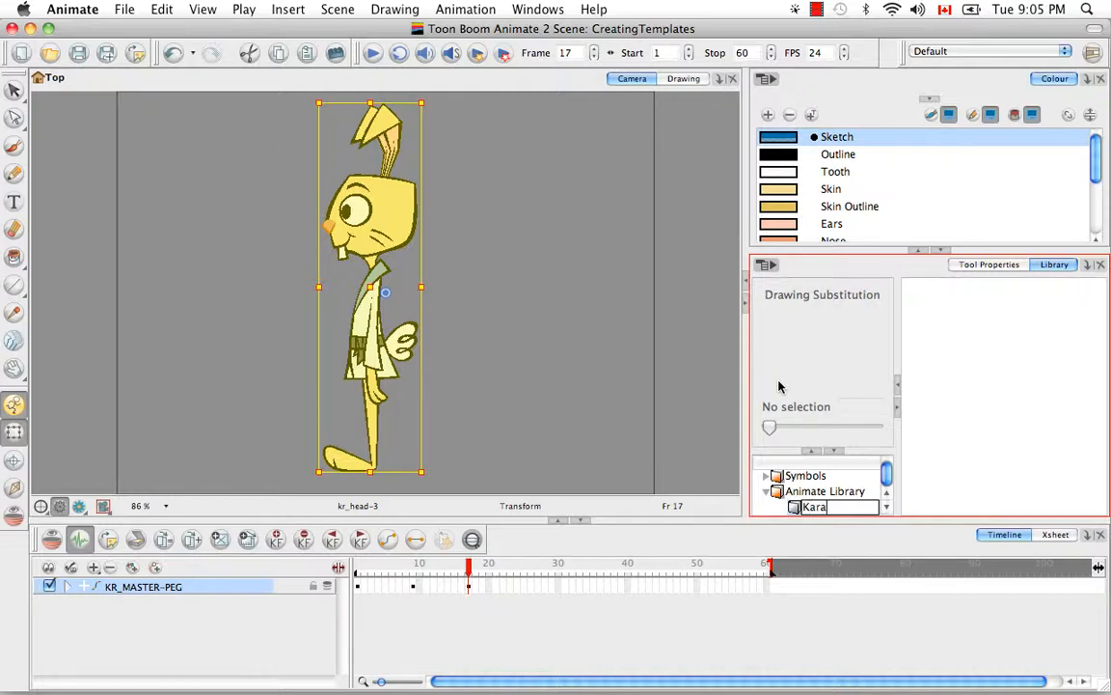
text(teRabbit)
key(Return)
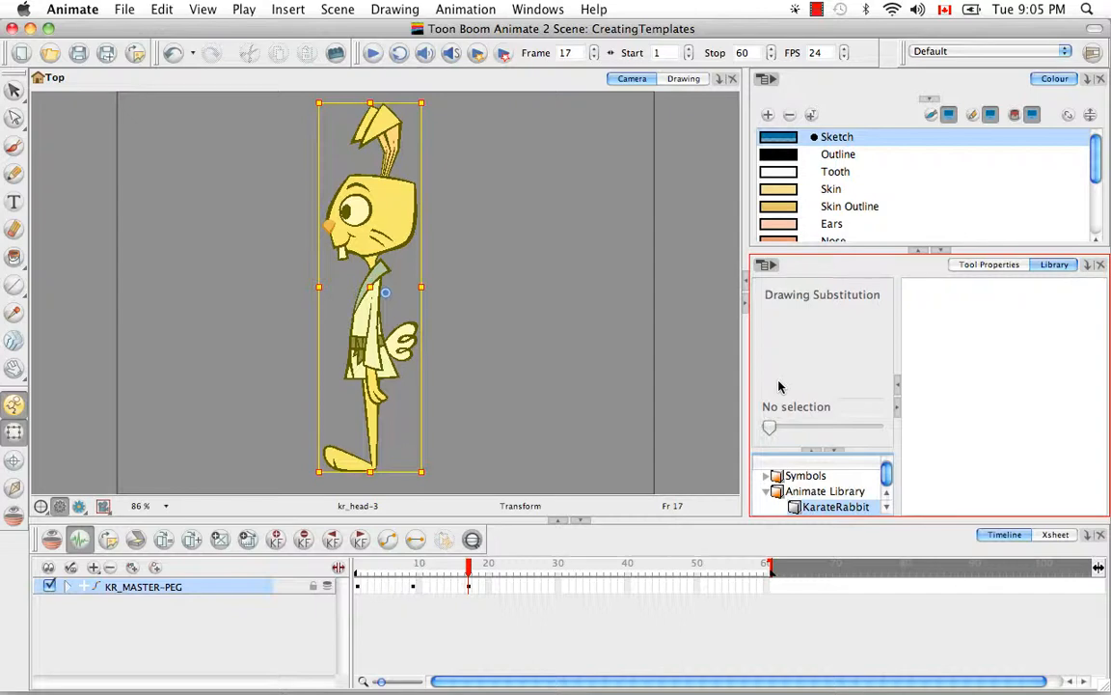
- Store the KR_MASTER-PEG layer with its keyed poses as a template in the KarateRabbit library folder, named KR_FULLFRONT.tpl
click(154, 590)
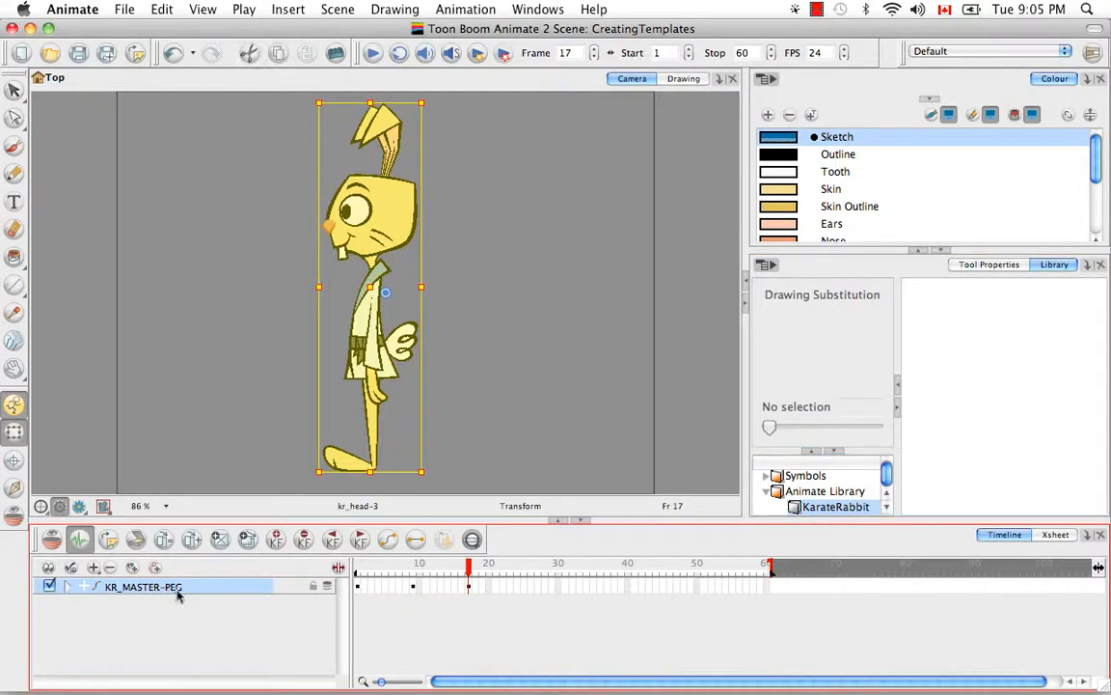
drag(600, 591, 949, 460)
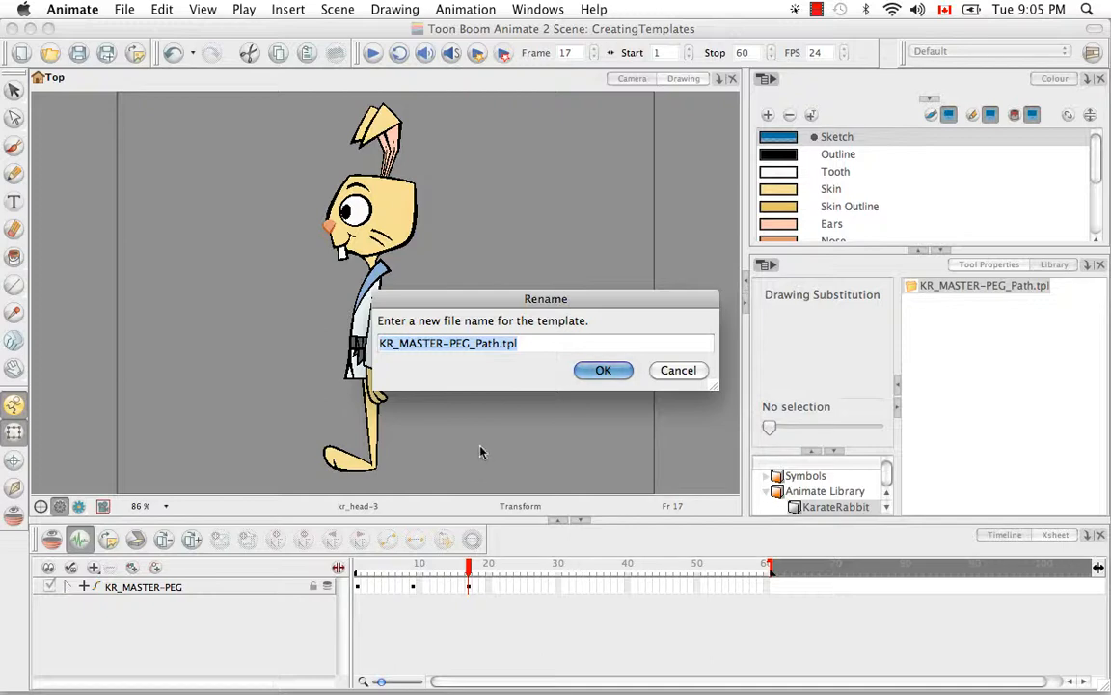
click(499, 345)
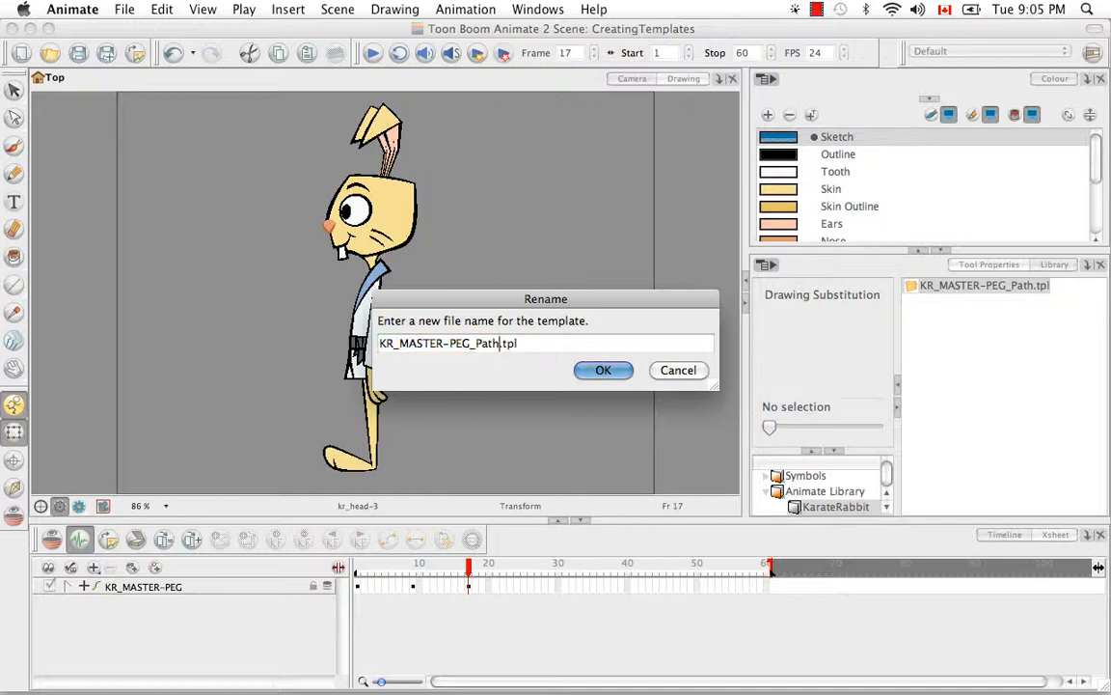
key(BackSpace)
key(BackSpace)
key(BackSpace)
key(BackSpace)
key(BackSpace)
key(BackSpace)
key(BackSpace)
key(BackSpace)
key(BackSpace)
key(BackSpace)
key(BackSpace)
key(BackSpace)
key(BackSpace)
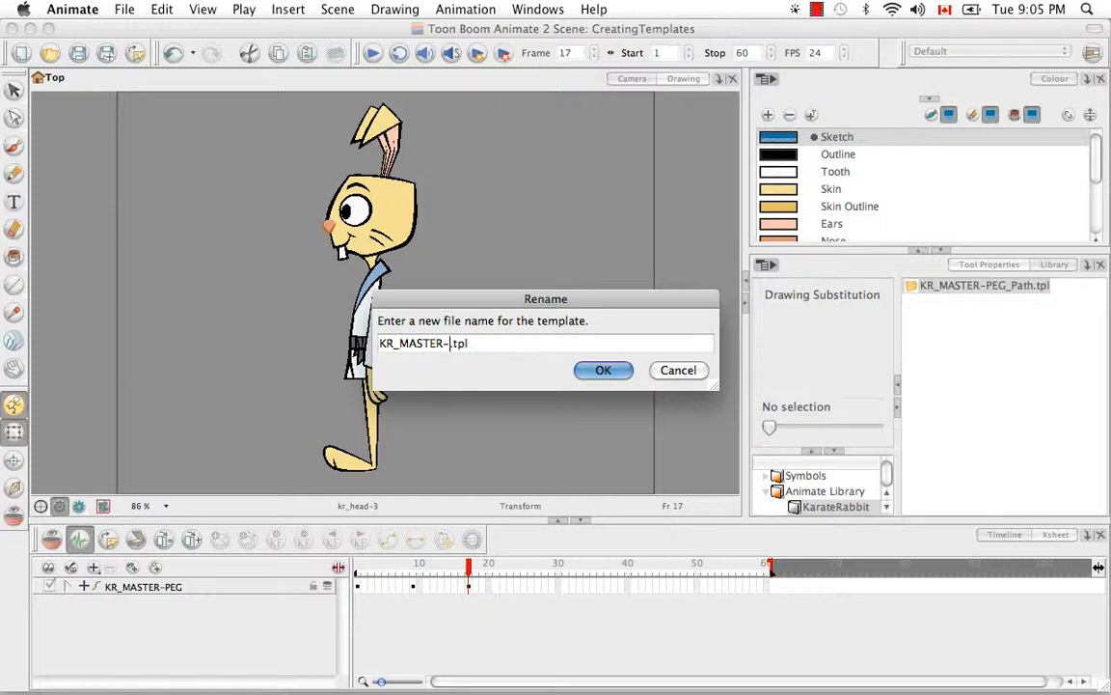
key(BackSpace)
key(BackSpace)
text(FULL)
text(RONT)
key(BackSpace)
key(BackSpace)
key(BackSpace)
key(BackSpace)
text(FRONT)
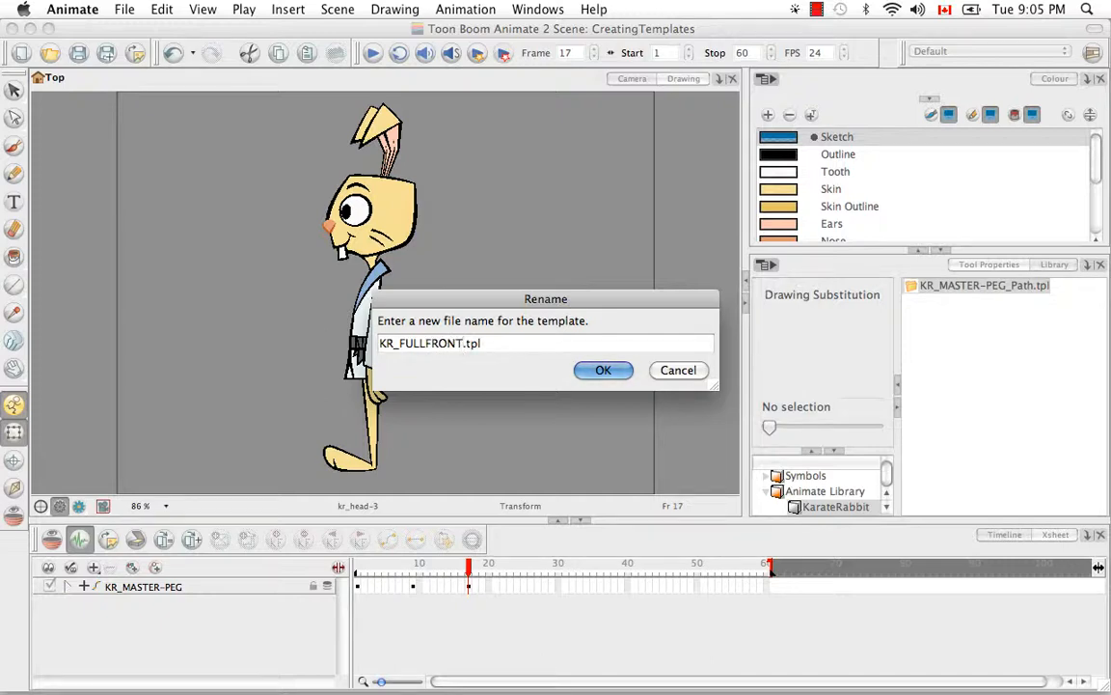
click(622, 373)
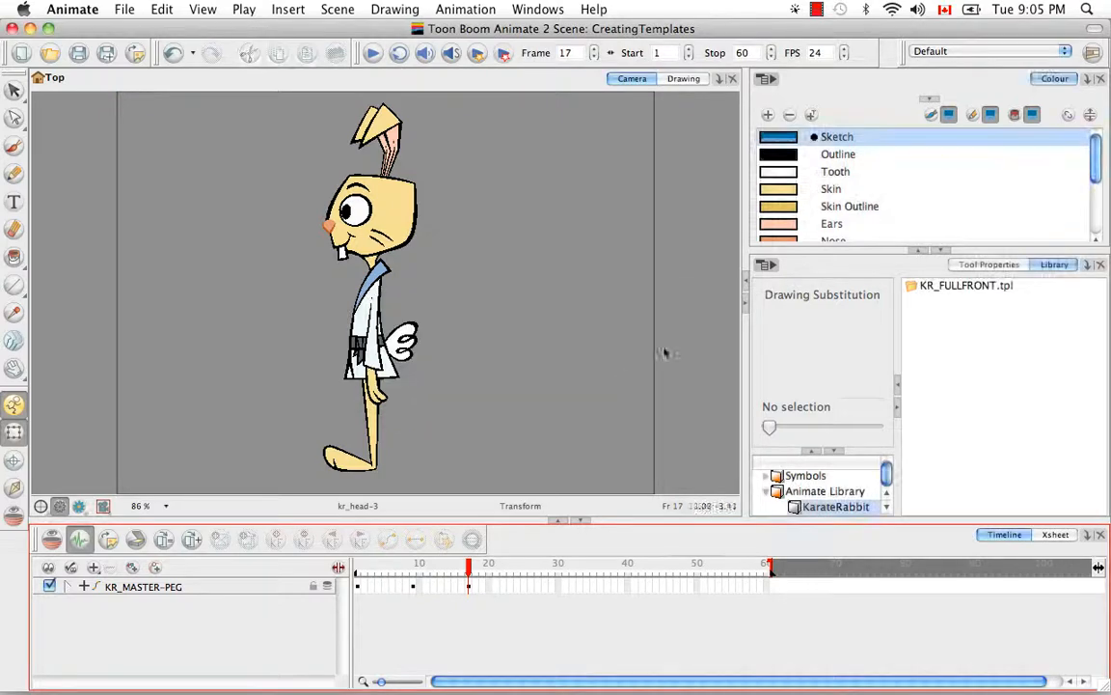
- Duplicate the KR_FULLFRONT template within the KarateRabbit folder and name the copy KR_FULL3Q.tpl
click(938, 288)
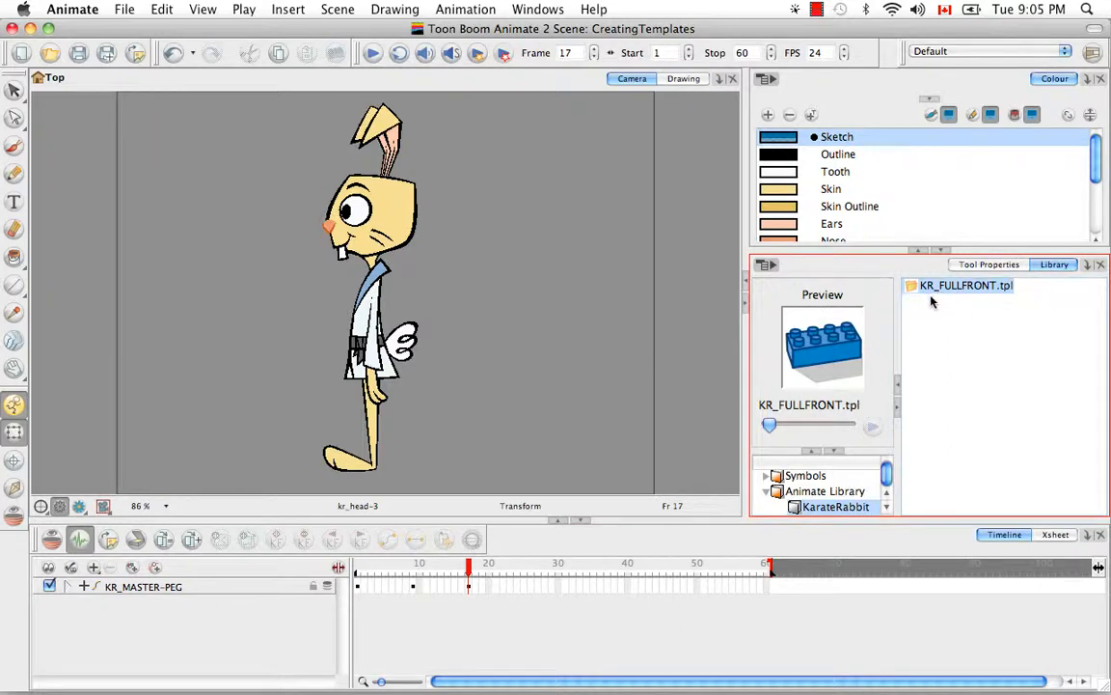
key(super+c)
click(933, 361)
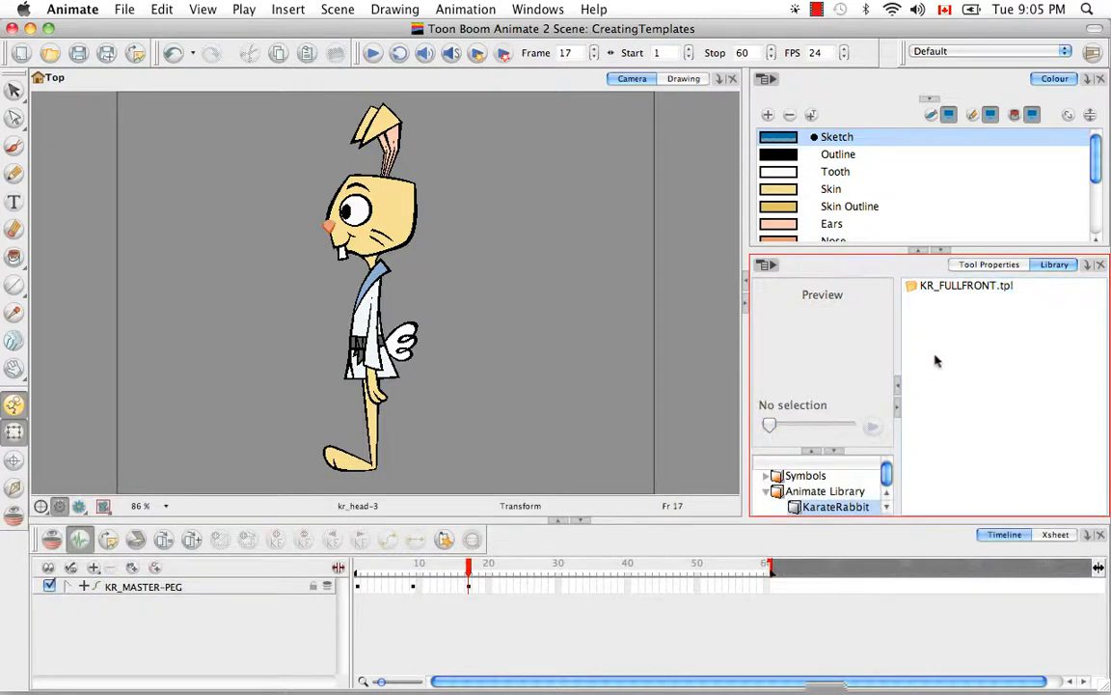
right_click(933, 361)
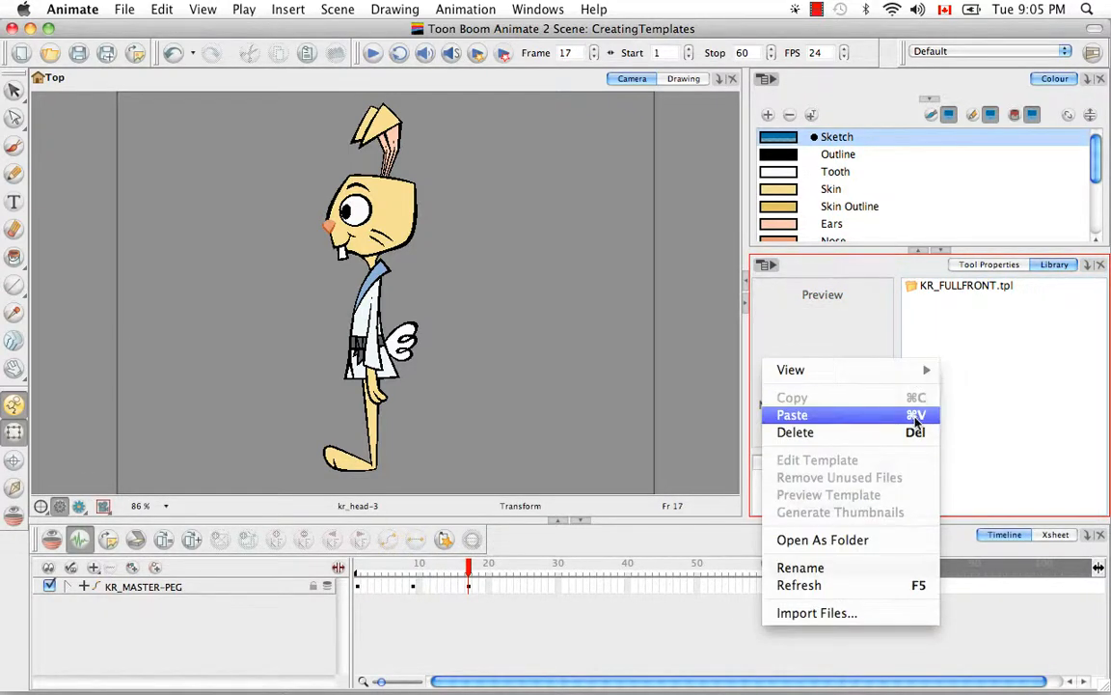
click(914, 414)
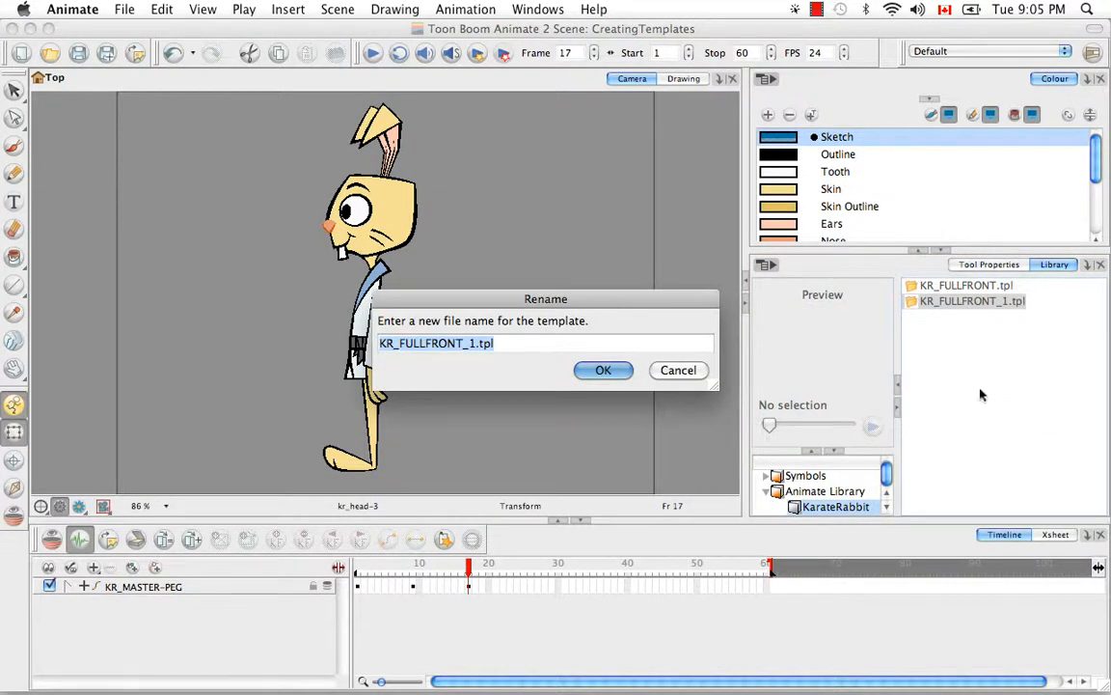
key(Right)
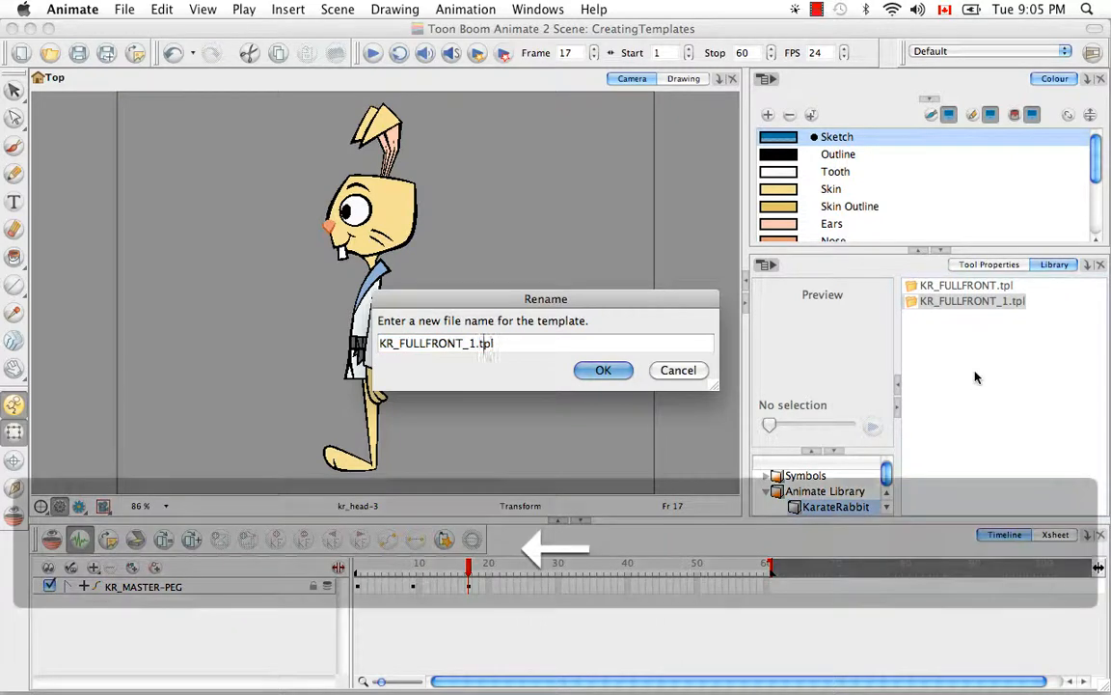
key(BackSpace)
key(BackSpace)
key(BackSpace)
key(BackSpace)
key(BackSpace)
key(BackSpace)
key(BackSpace)
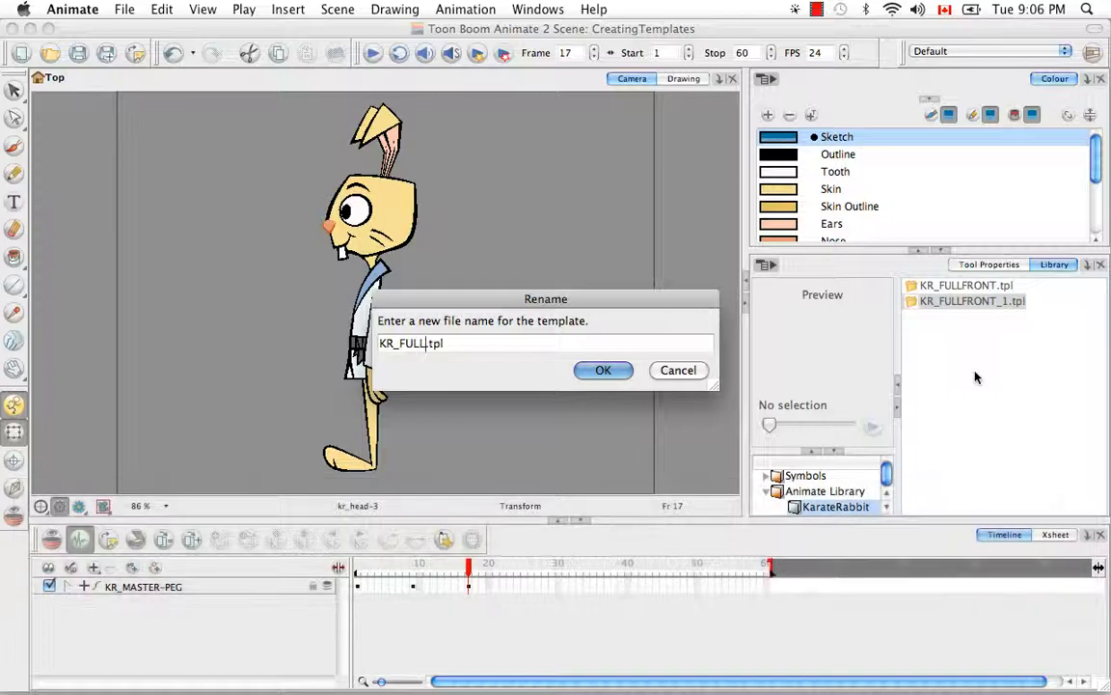
text(3Q)
click(603, 370)
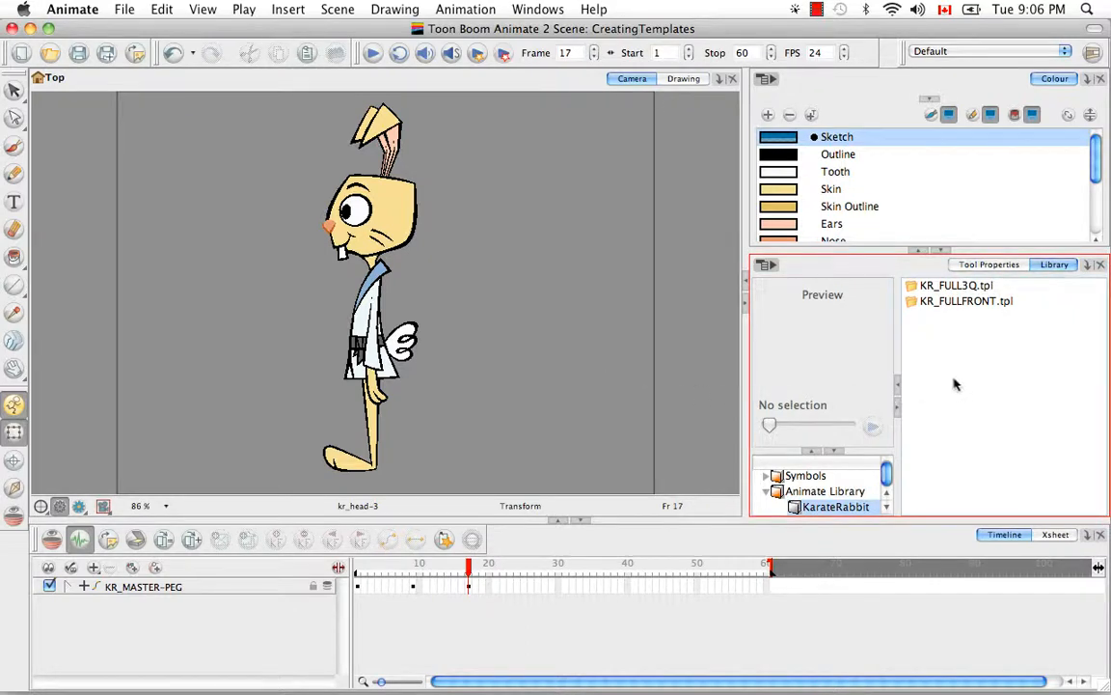
- Make another copy of the KR_FULLFRONT template in the same folder and name it KR_FULLPROFILE.tpl
click(935, 303)
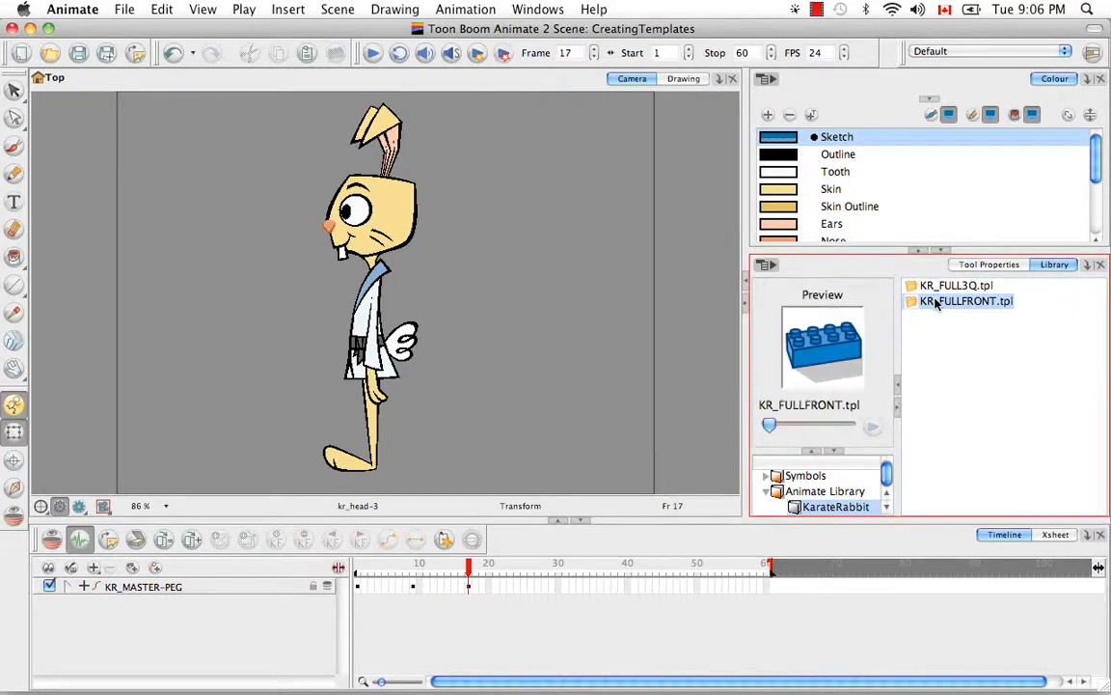
key(super+c)
click(941, 398)
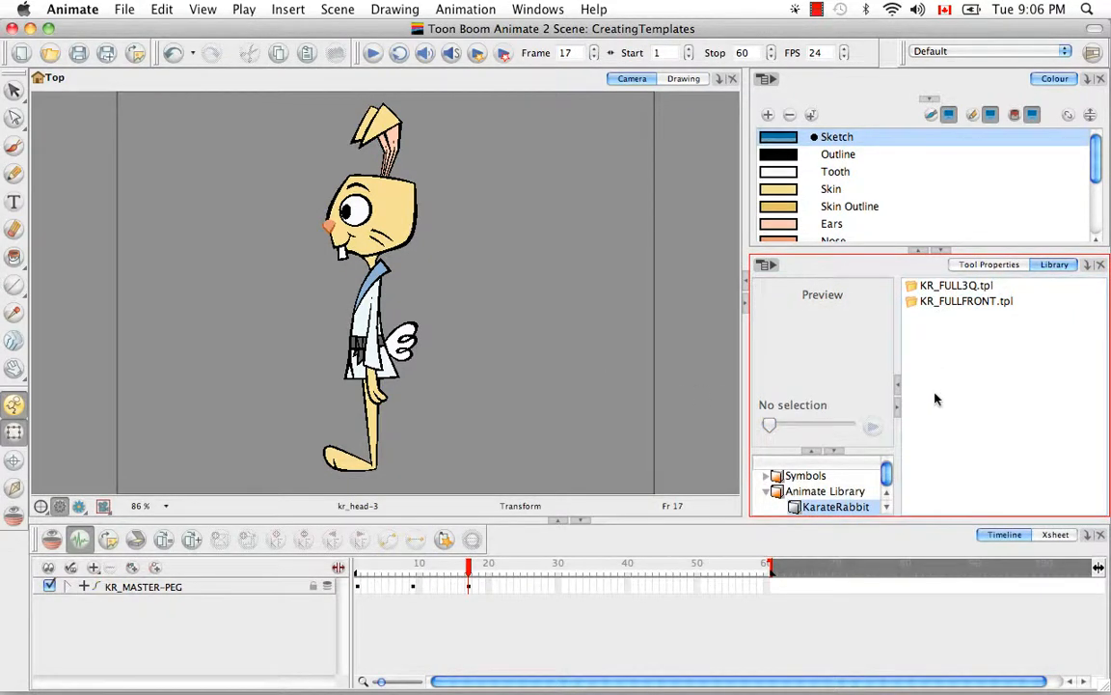
key(super+v)
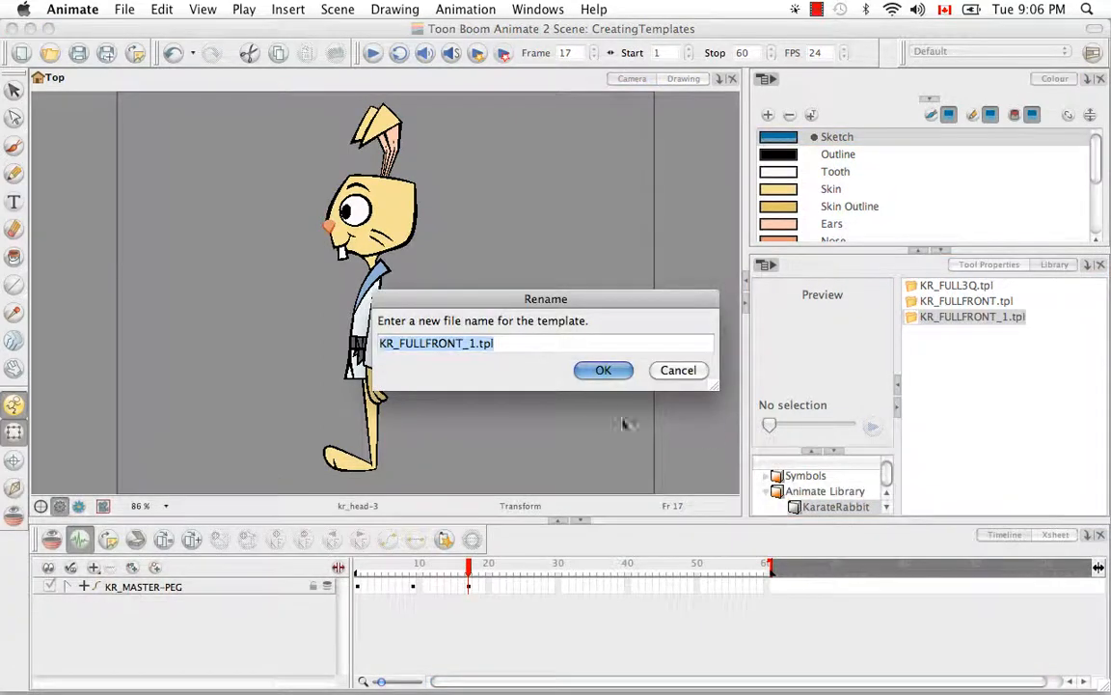
click(465, 344)
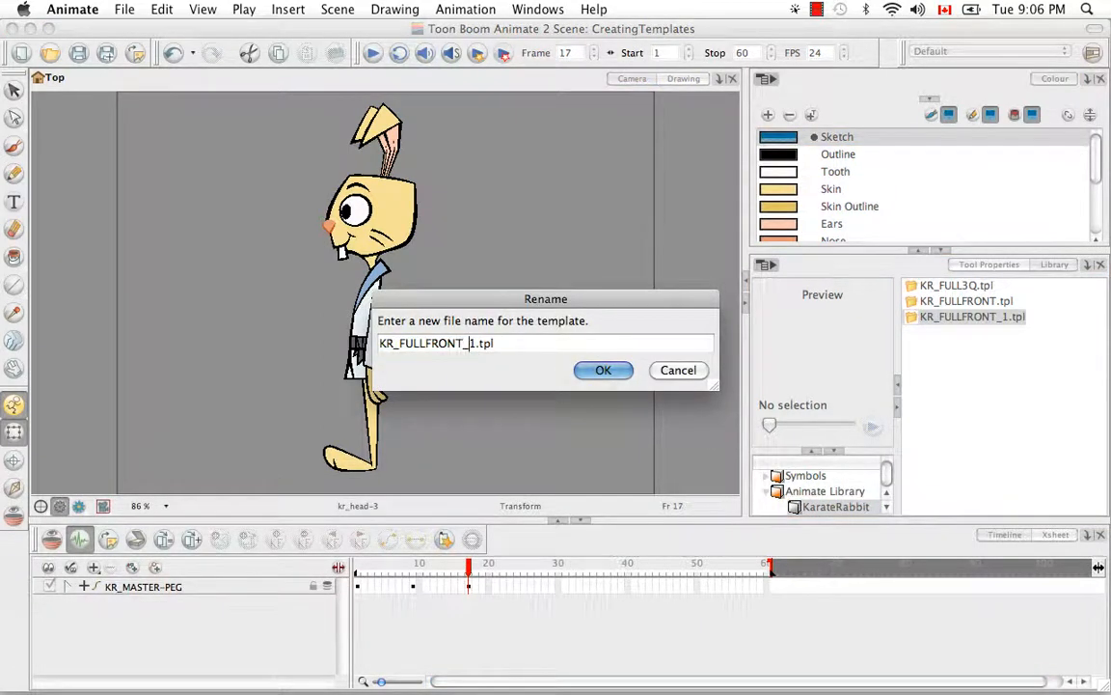
key(BackSpace)
key(BackSpace)
key(BackSpace)
key(BackSpace)
key(BackSpace)
key(BackSpace)
key(BackSpace)
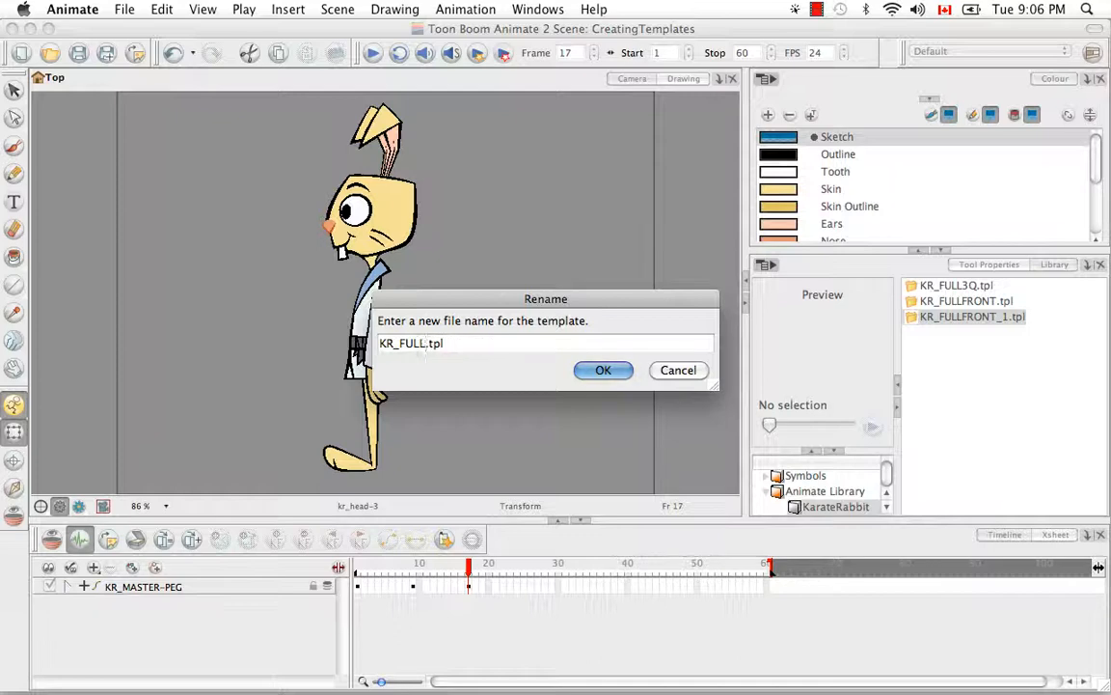
text(PROFILE)
click(603, 369)
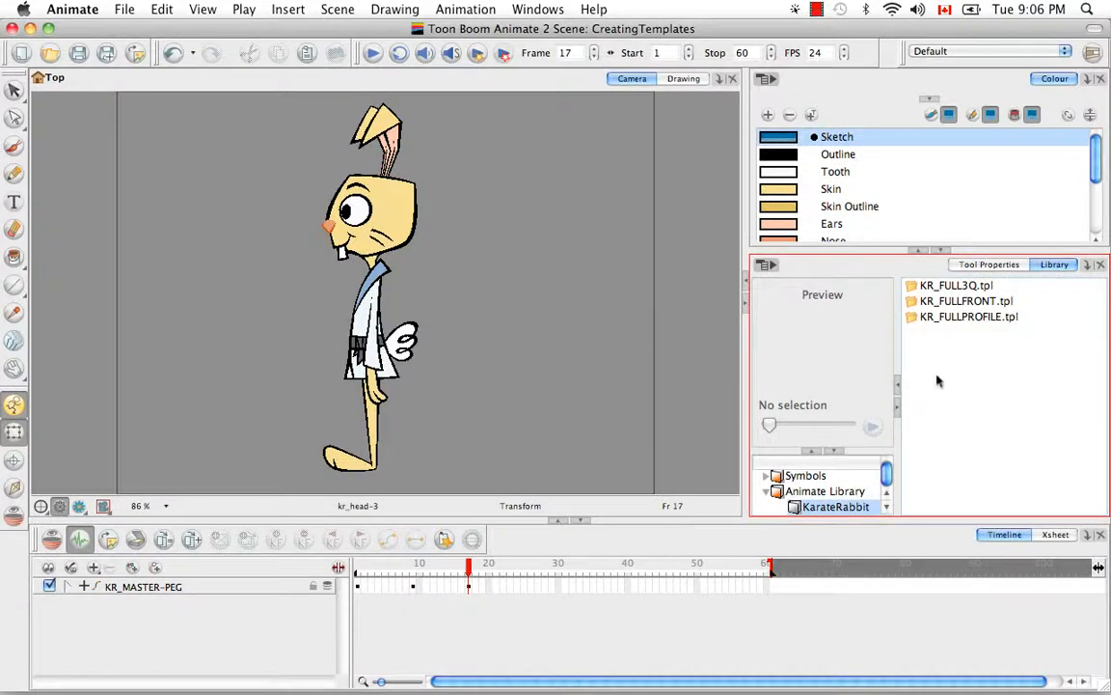
- Open the KR_FULLFRONT template from the KarateRabbit library folder for editing
click(956, 303)
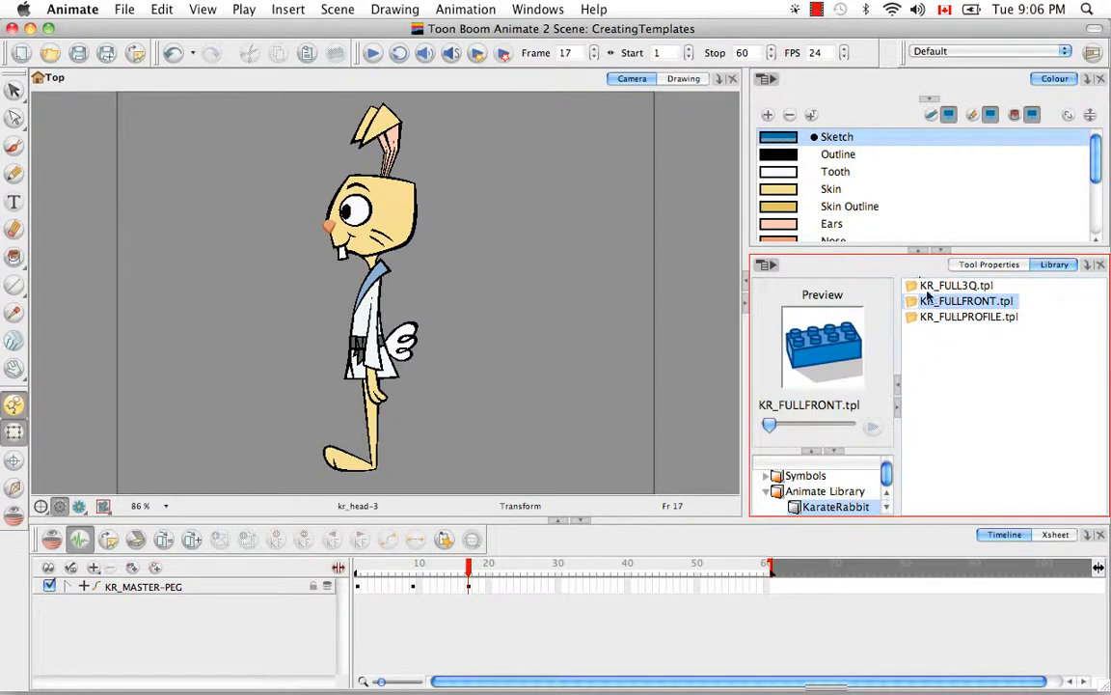
right_click(952, 307)
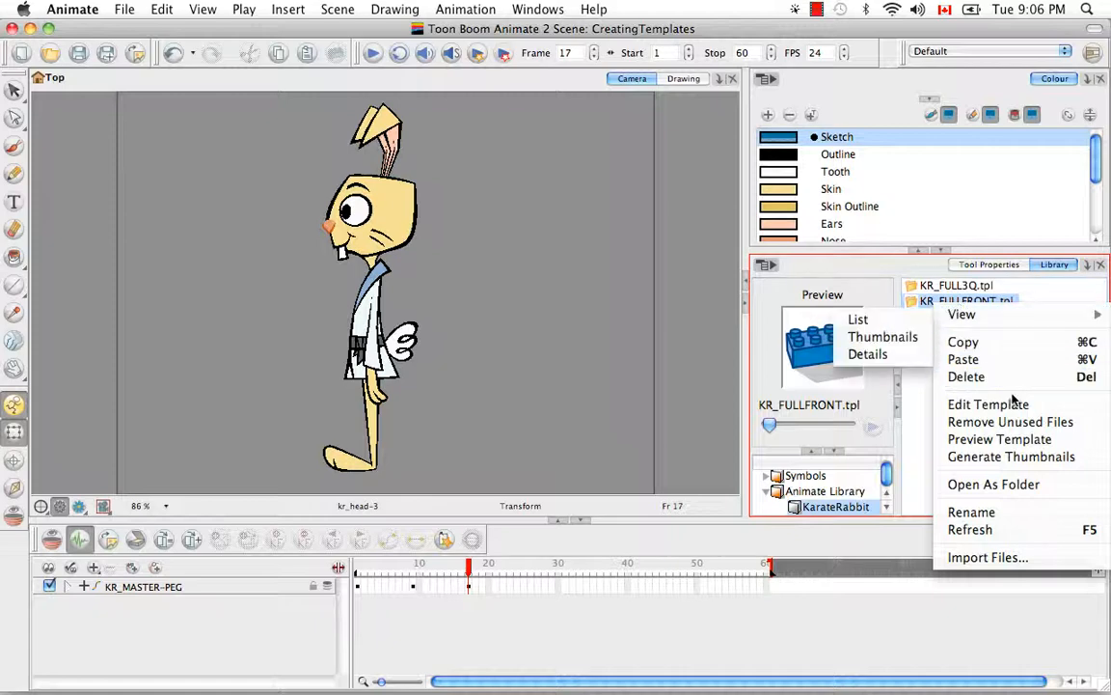
click(989, 405)
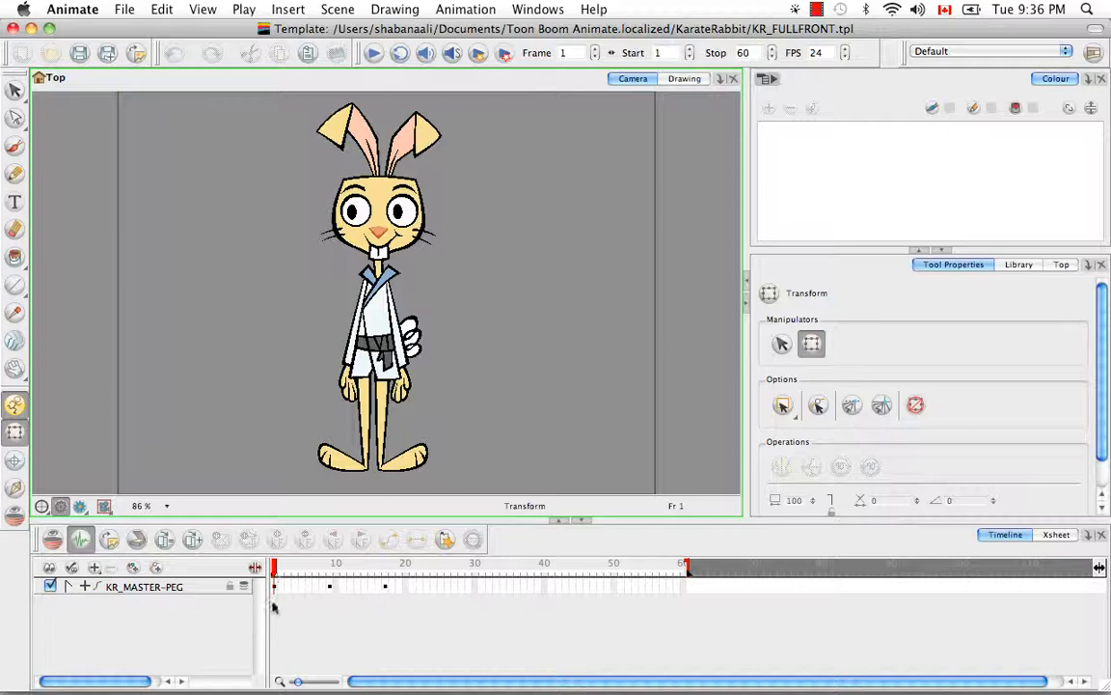
- Delete all frames after frame 1 on the collapsed KR_MASTER-PEG layer, leaving only the front pose
click(69, 588)
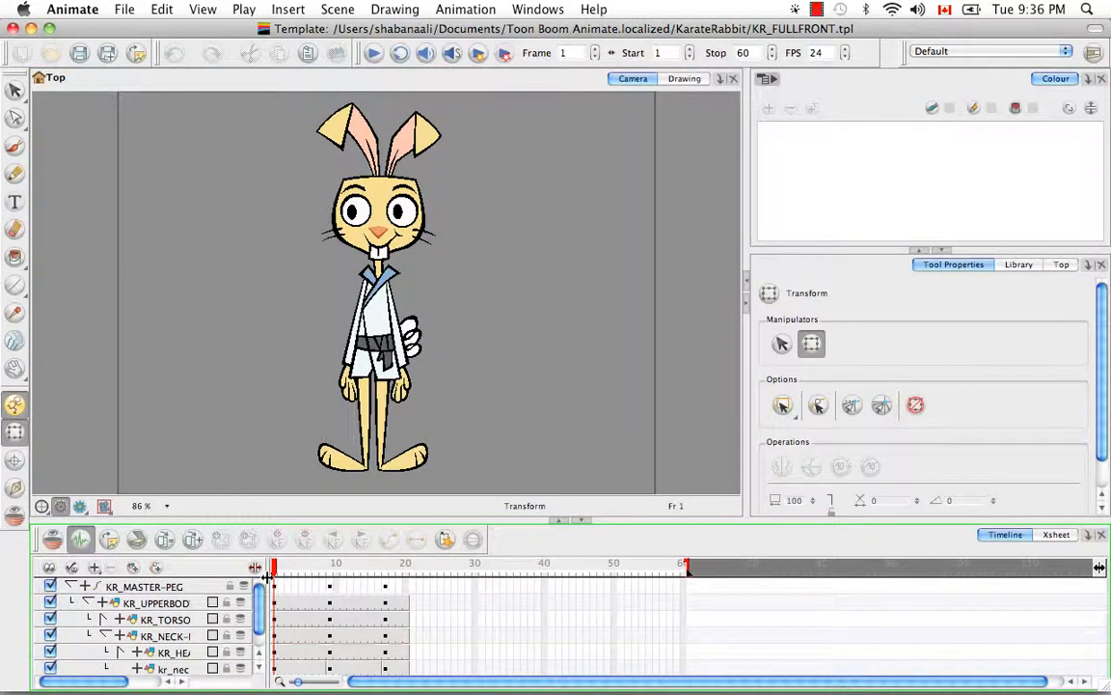
click(70, 587)
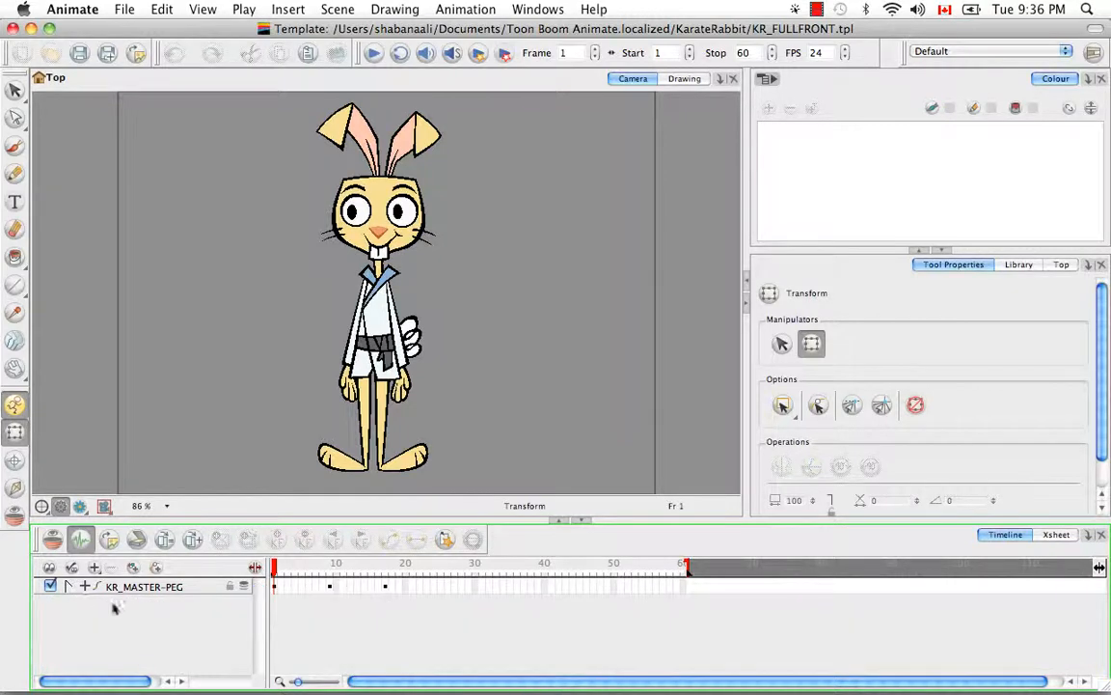
click(279, 588)
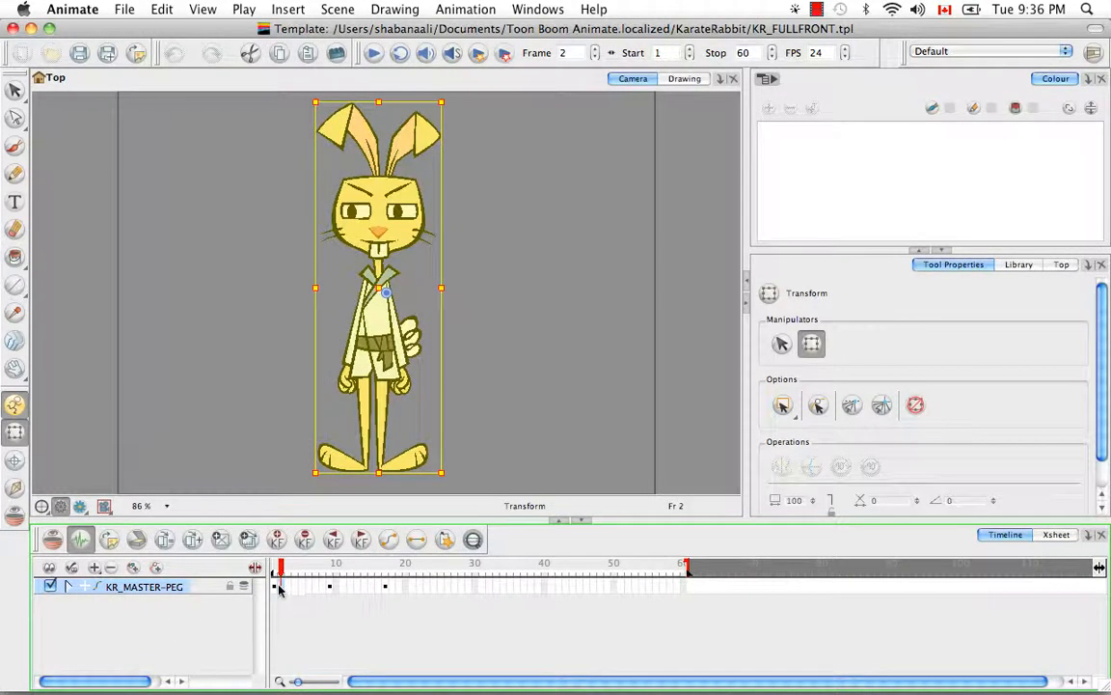
drag(278, 587, 436, 589)
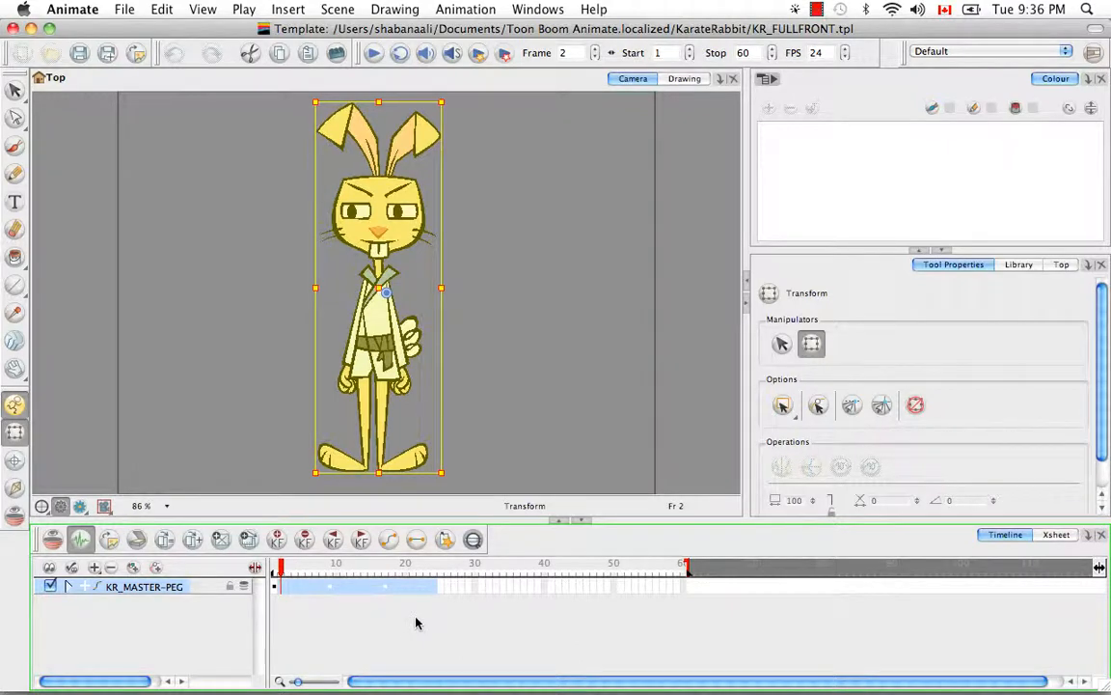
key(BackSpace)
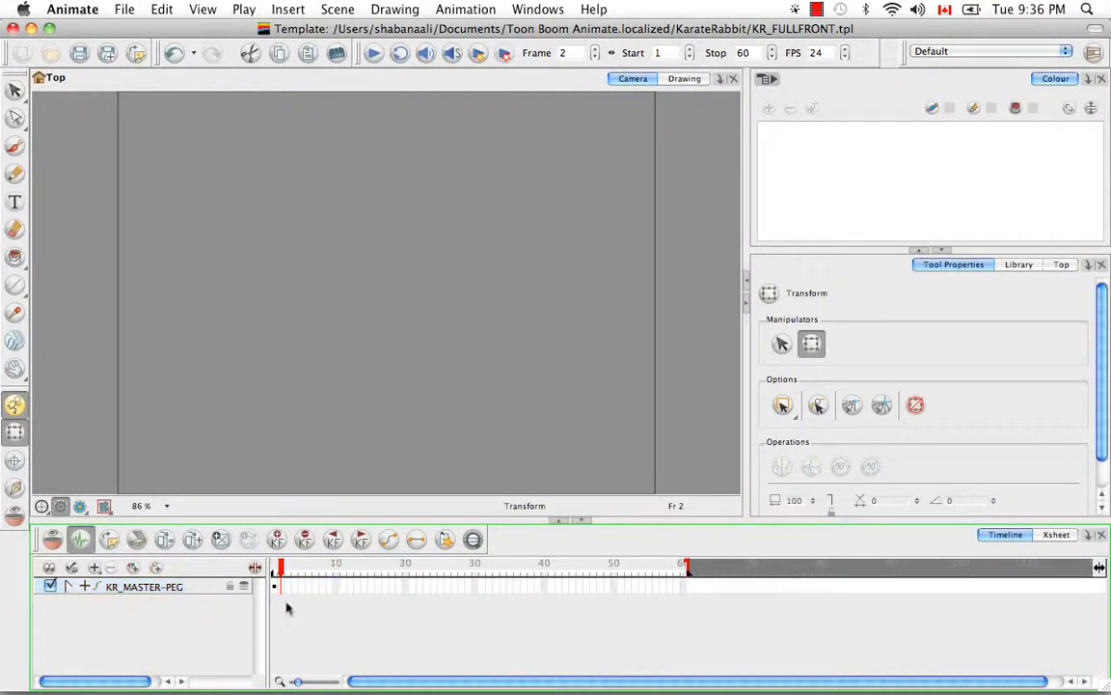
key(super+z)
- Check the child layers under KR_MASTER-PEG for leftover frames, and shorten the template's scene to stop at frame 1
click(69, 587)
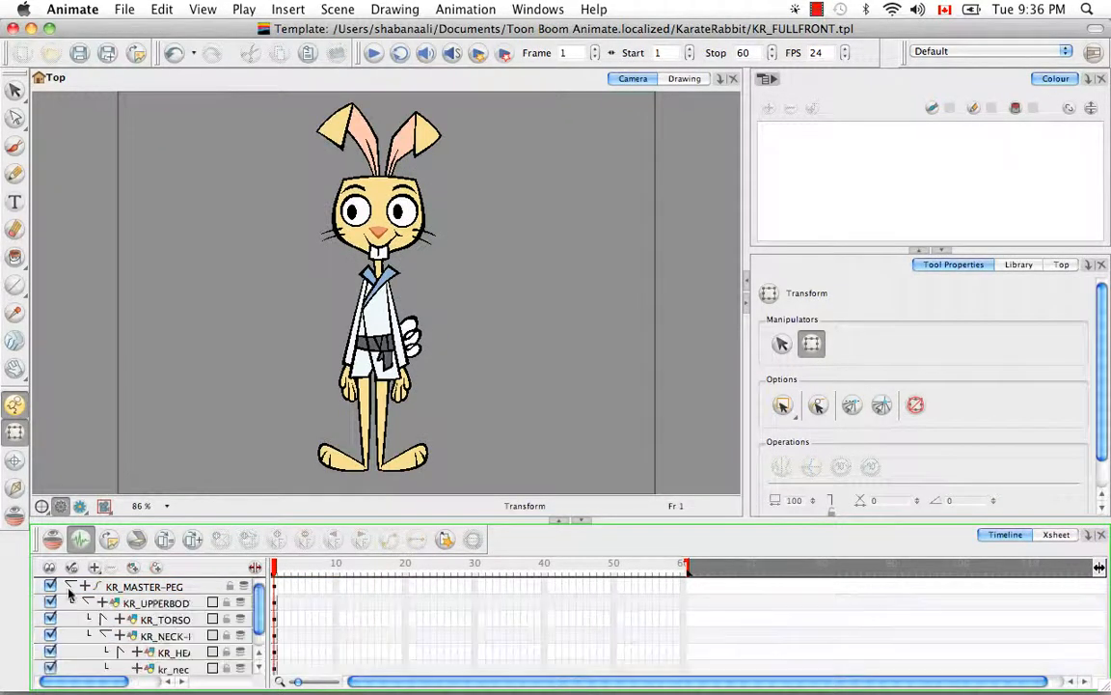
scroll(259, 622, down, 1)
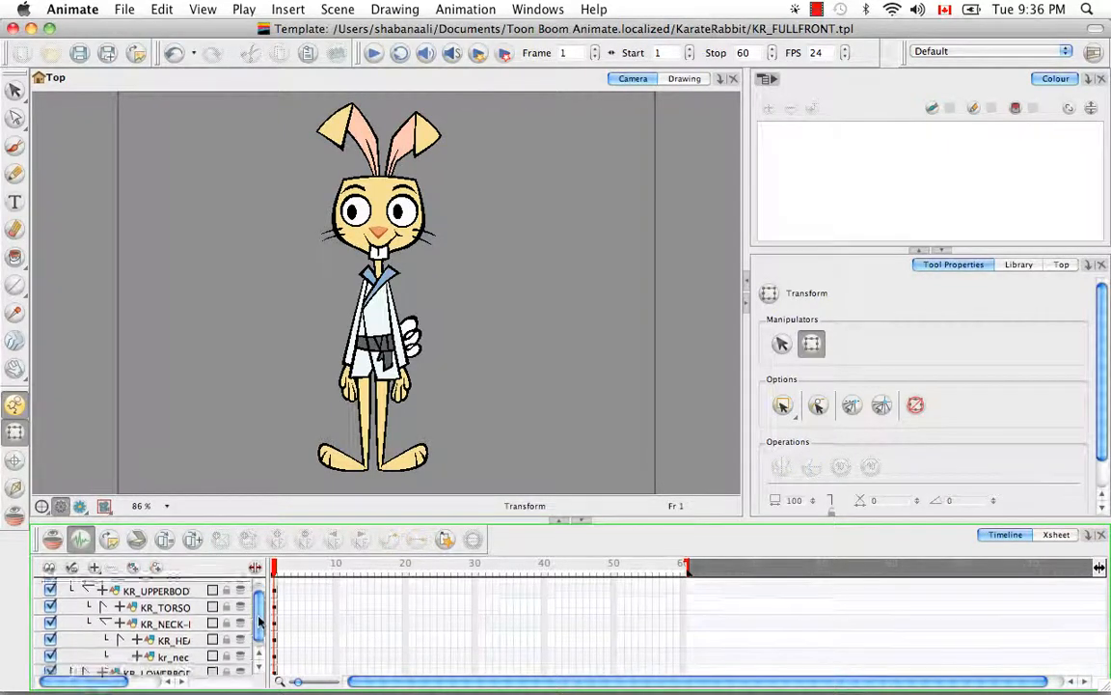
scroll(258, 622, down, 1)
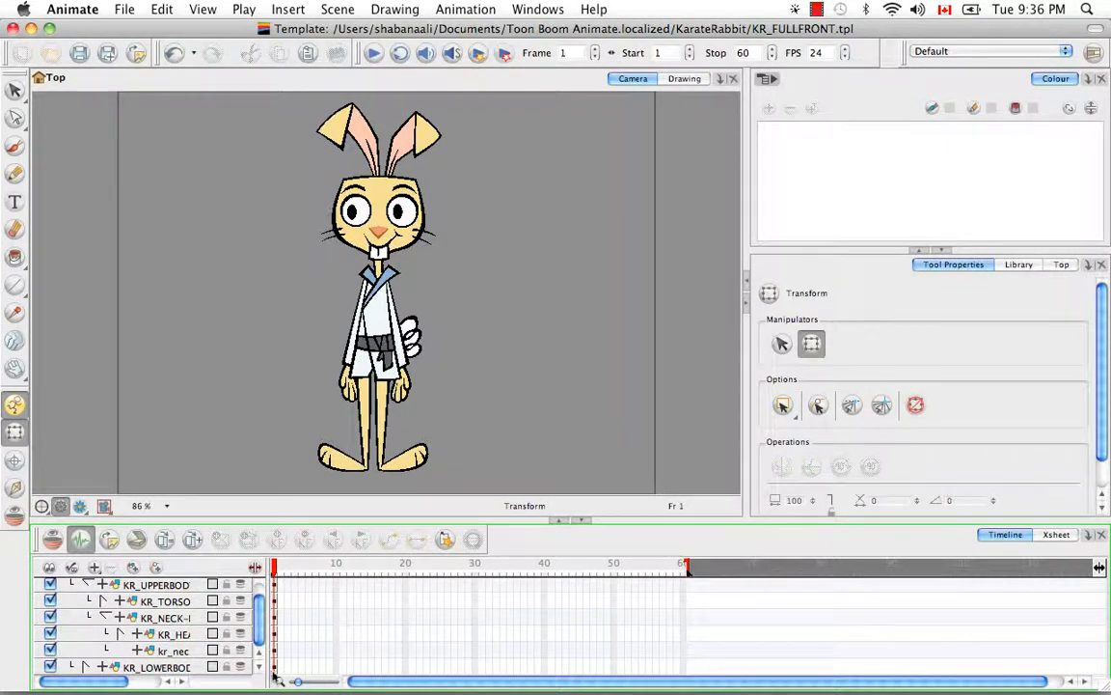
scroll(155, 618, up, 2)
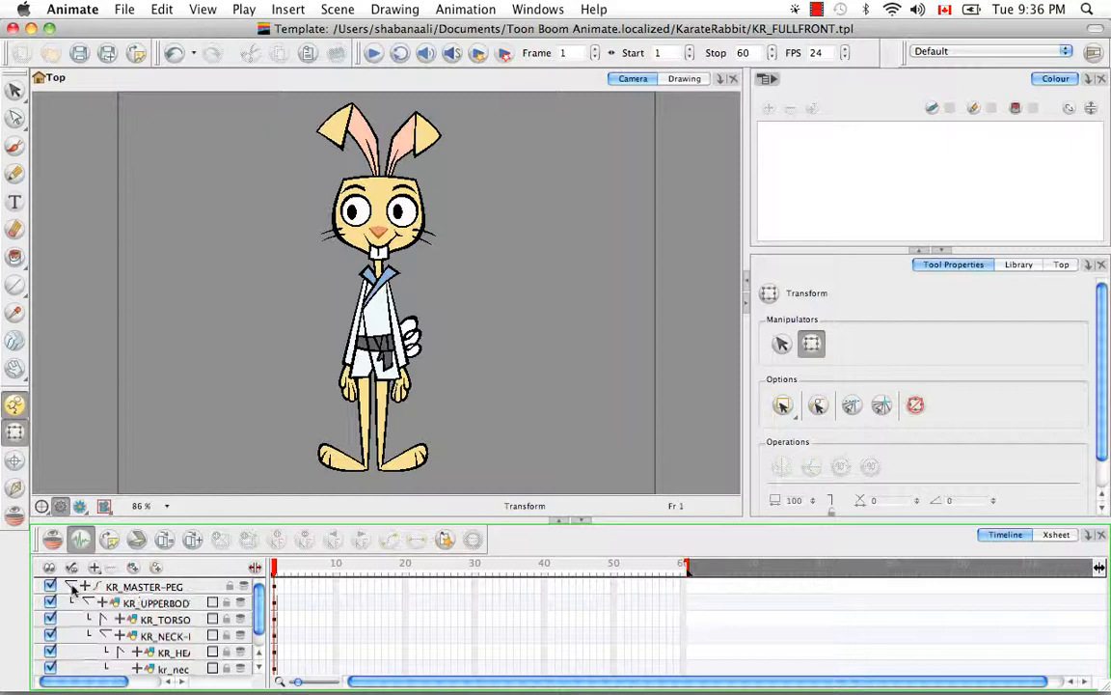
click(71, 588)
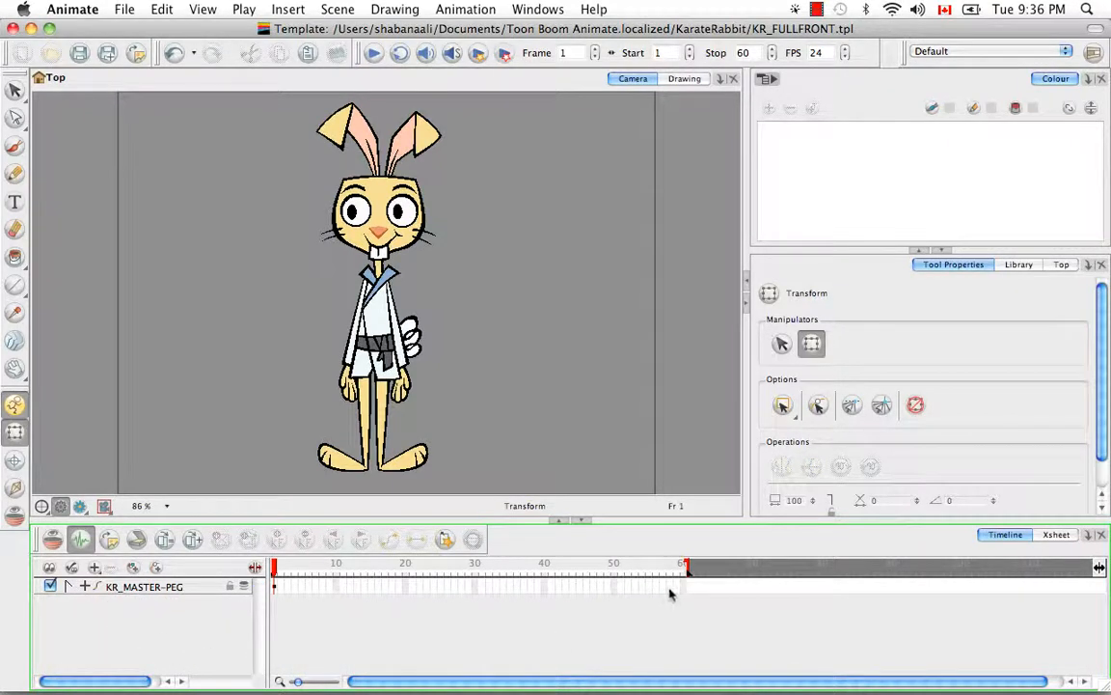
drag(688, 569, 276, 568)
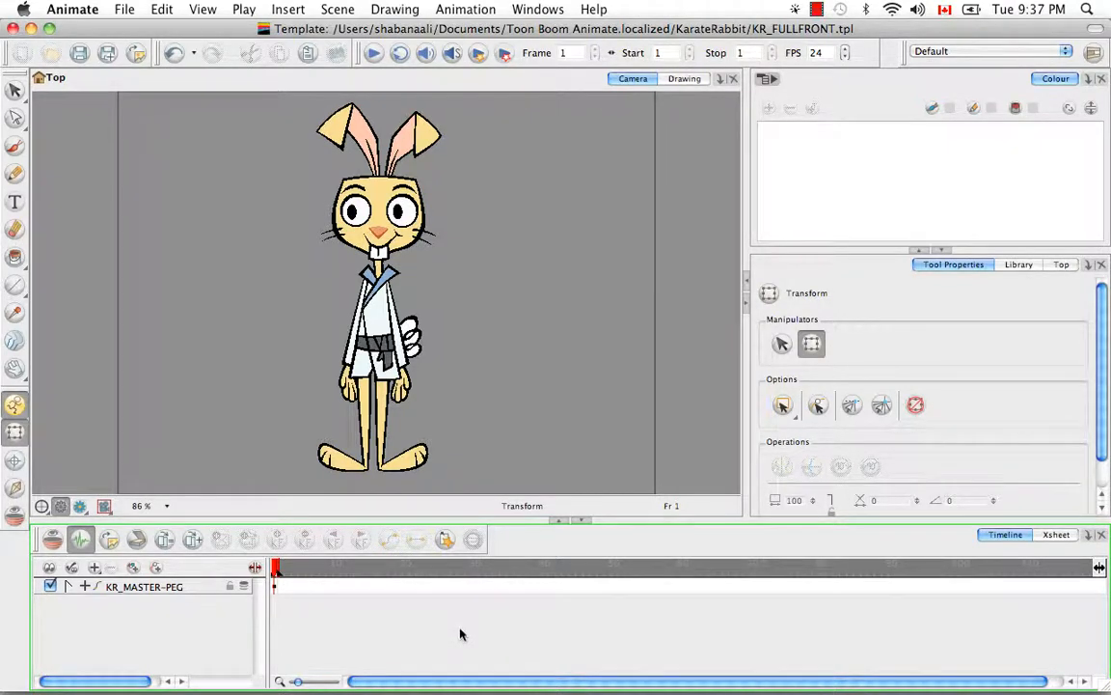
- Rename the KR_MASTER-PEG layer in the template as KR_FULLFRONT
click(139, 586)
double_click(142, 598)
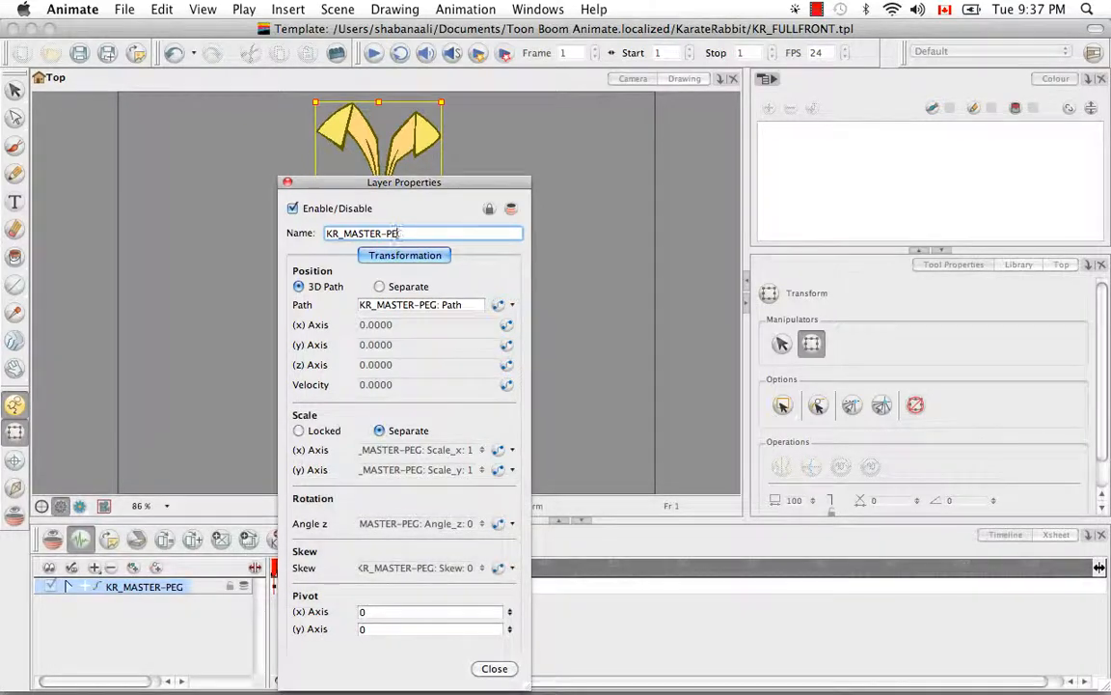
key(BackSpace)
key(BackSpace)
key(BackSpace)
key(BackSpace)
key(BackSpace)
key(BackSpace)
text(FULLFRO)
click(494, 669)
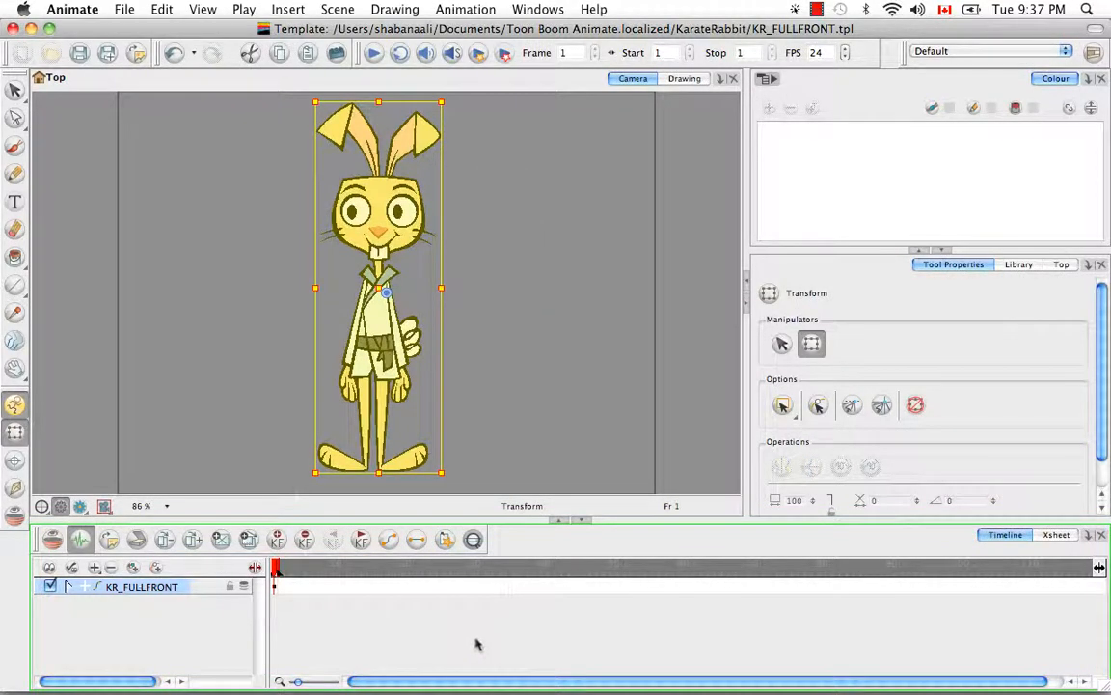
- Save and close the KR_FULLFRONT template, and open the KR_FULL3Q template from the KarateRabbit library folder for editing
click(81, 55)
click(12, 28)
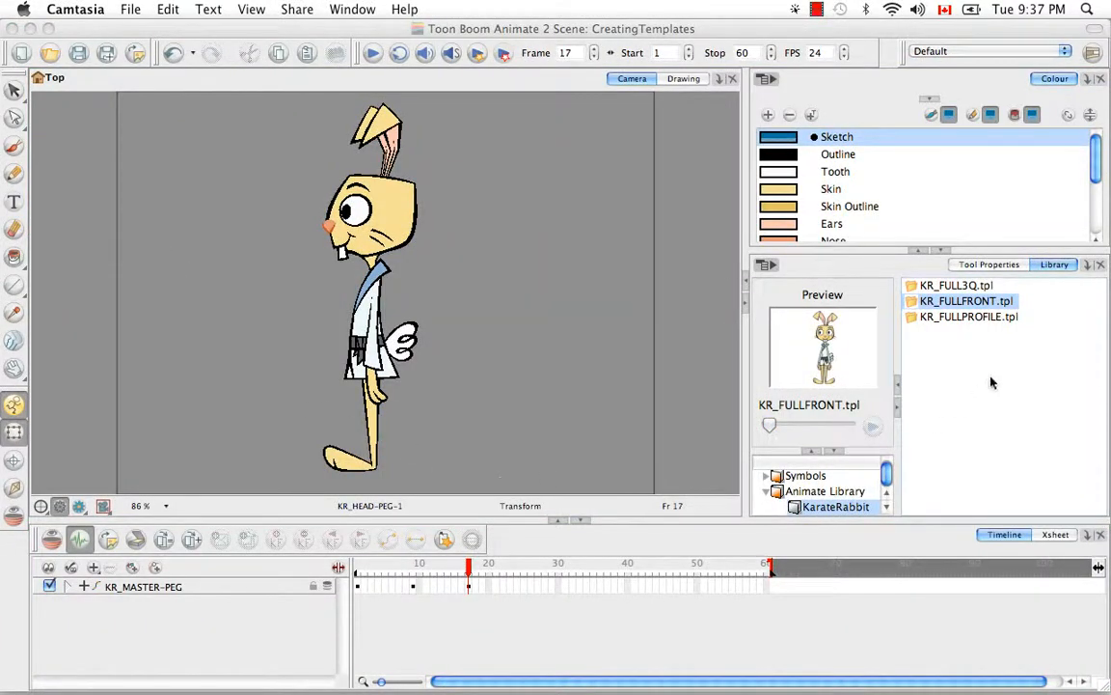
click(970, 291)
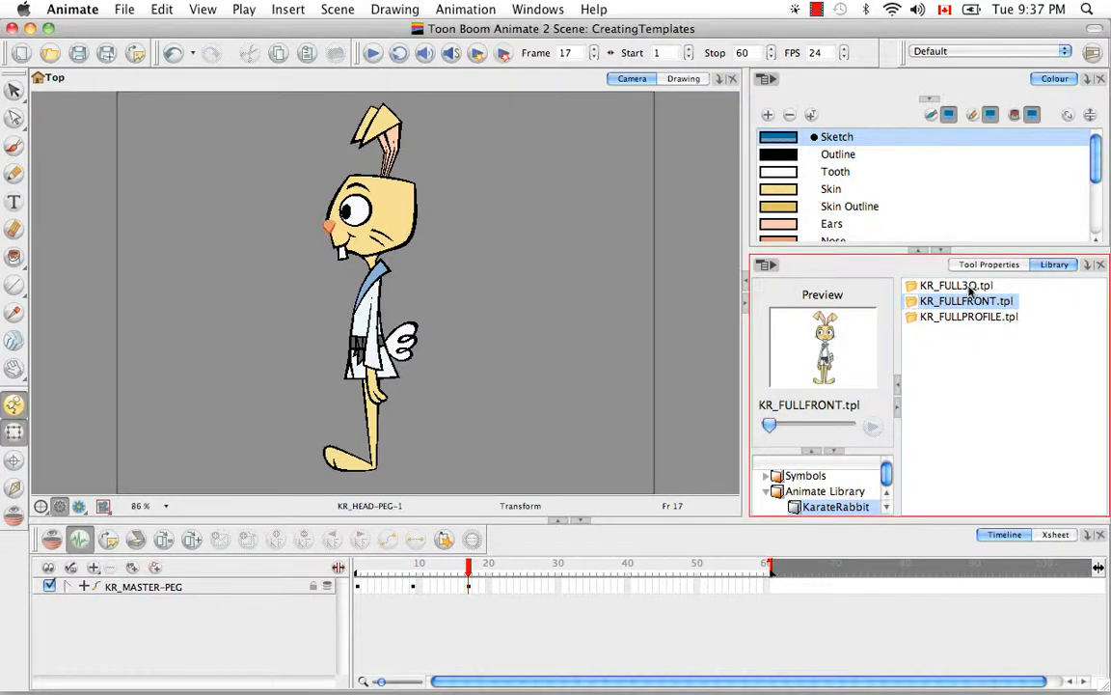
click(969, 288)
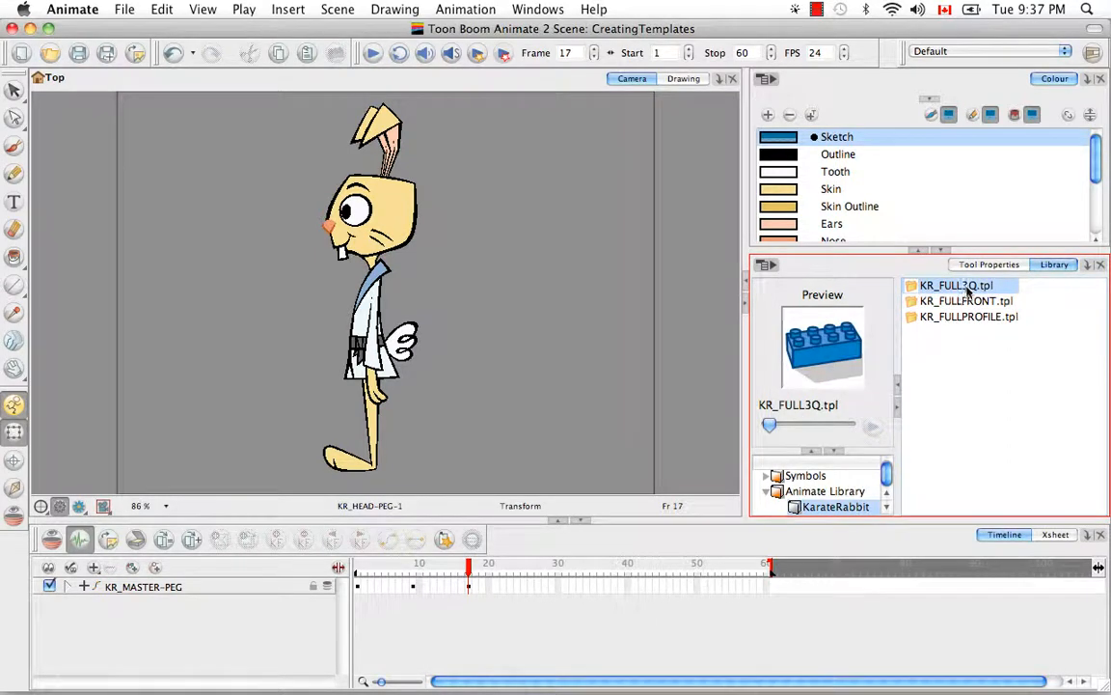
right_click(969, 287)
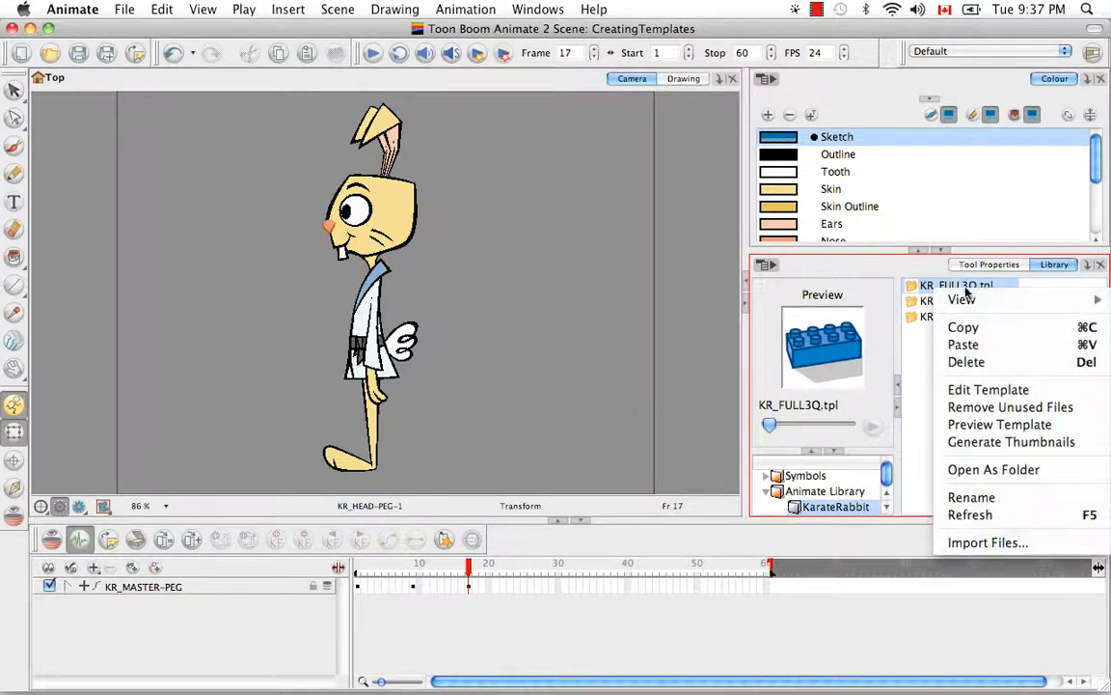
click(984, 390)
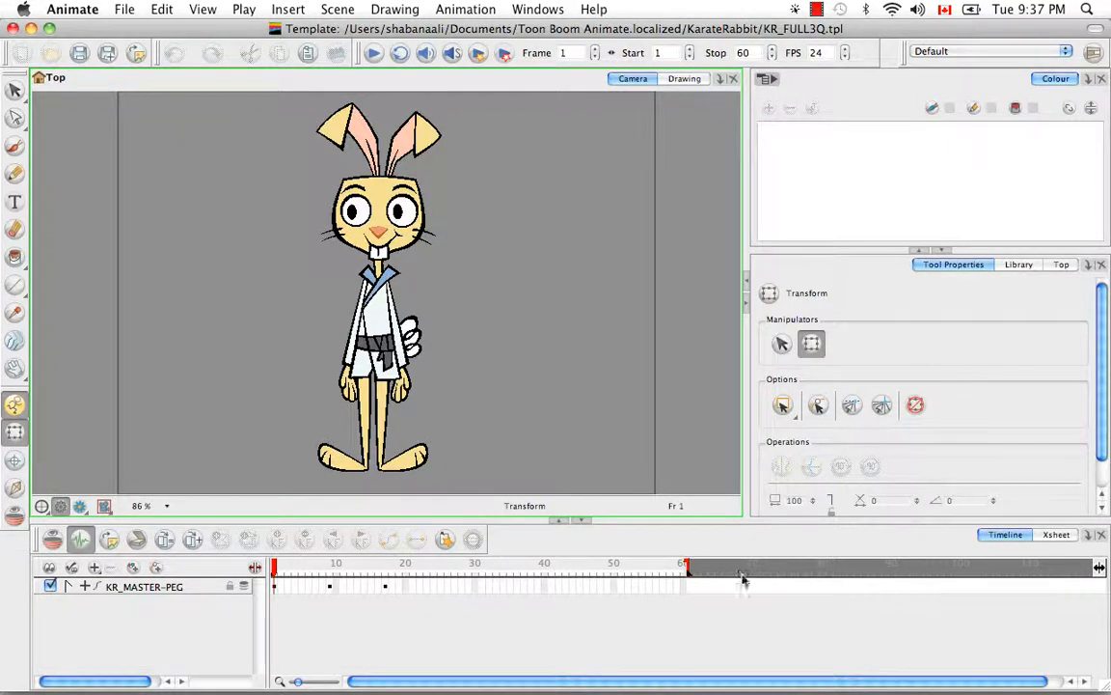
- Delete frames 1 to 8 on the collapsed KR_MASTER-PEG layer and check that its child layers are cleared too
click(327, 592)
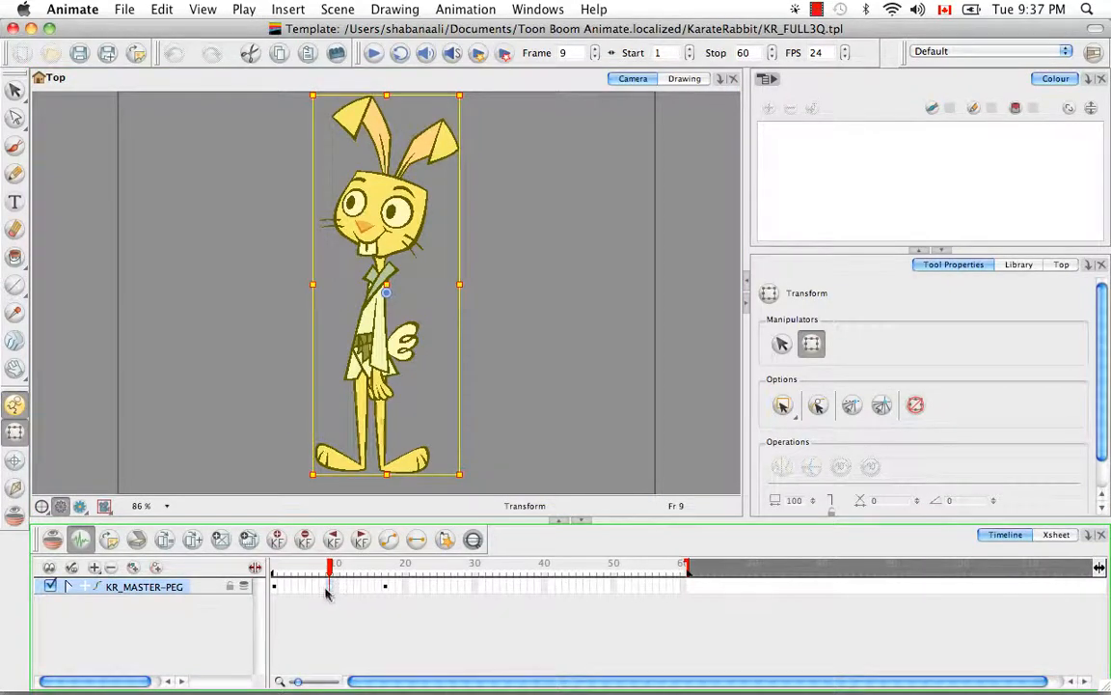
click(323, 589)
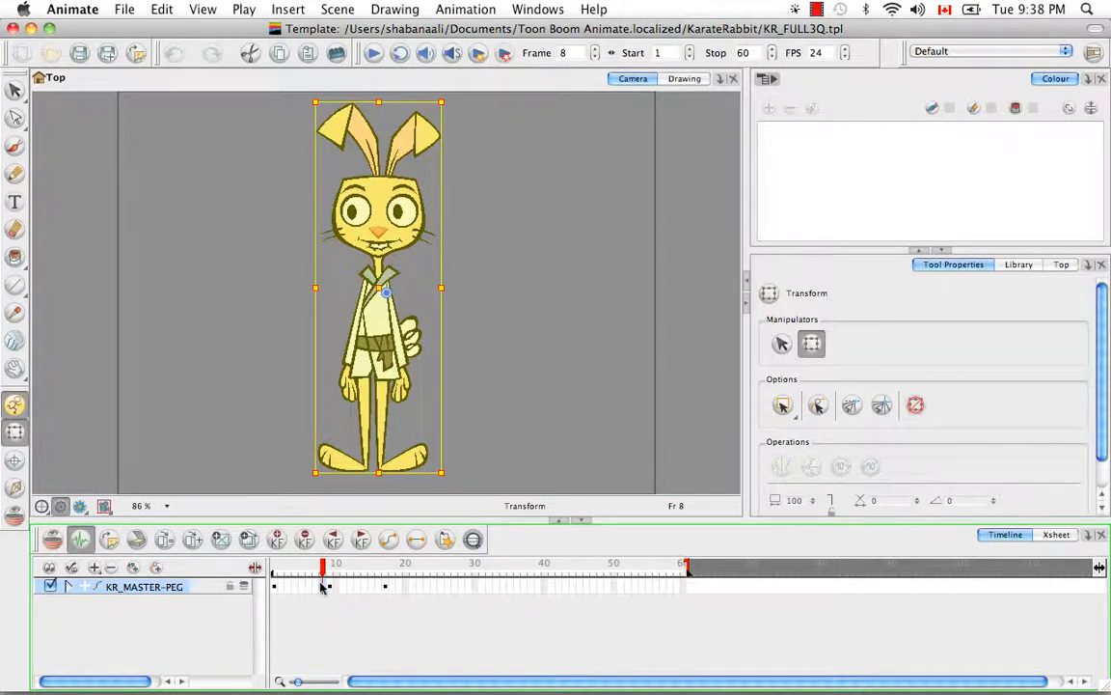
drag(323, 587, 275, 588)
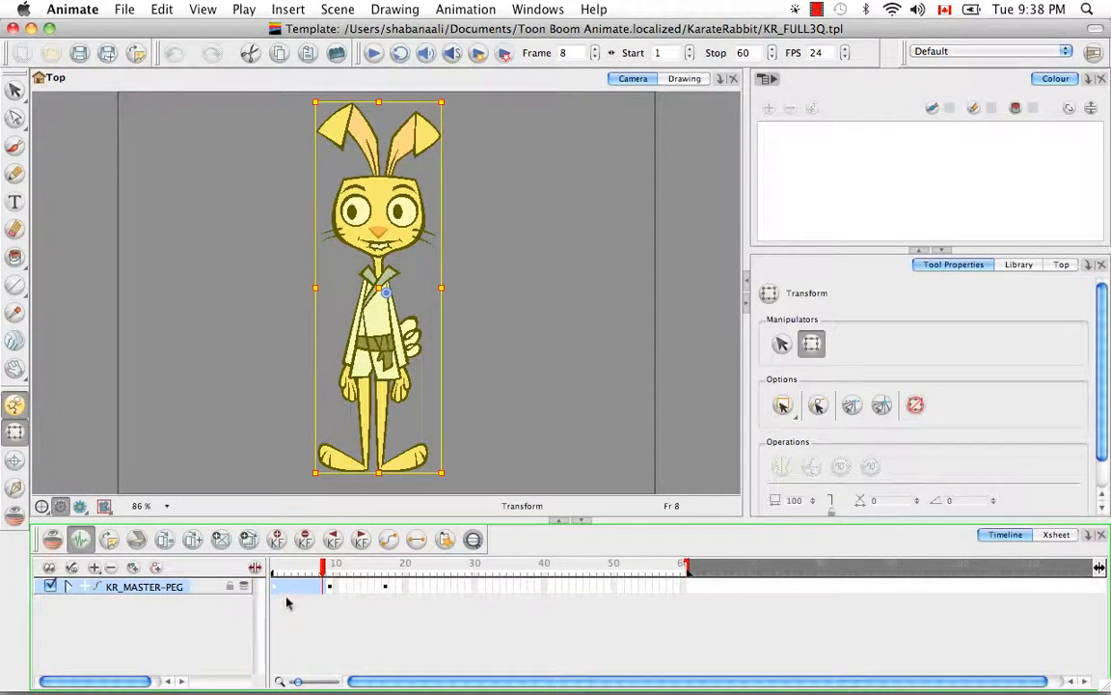
key(BackSpace)
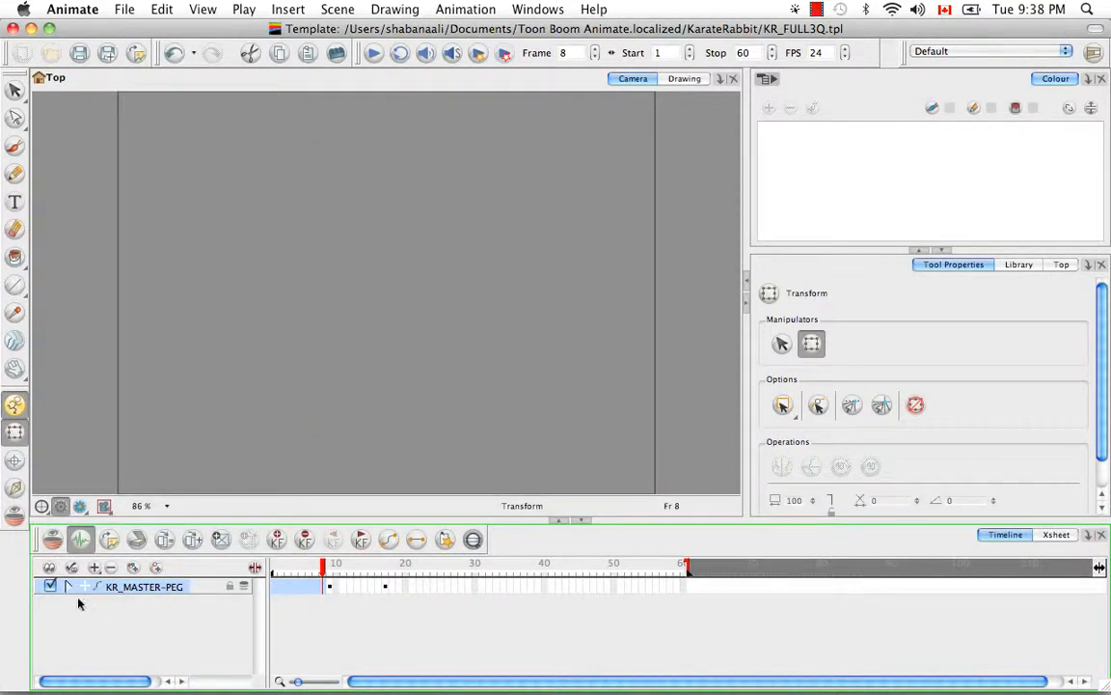
click(68, 586)
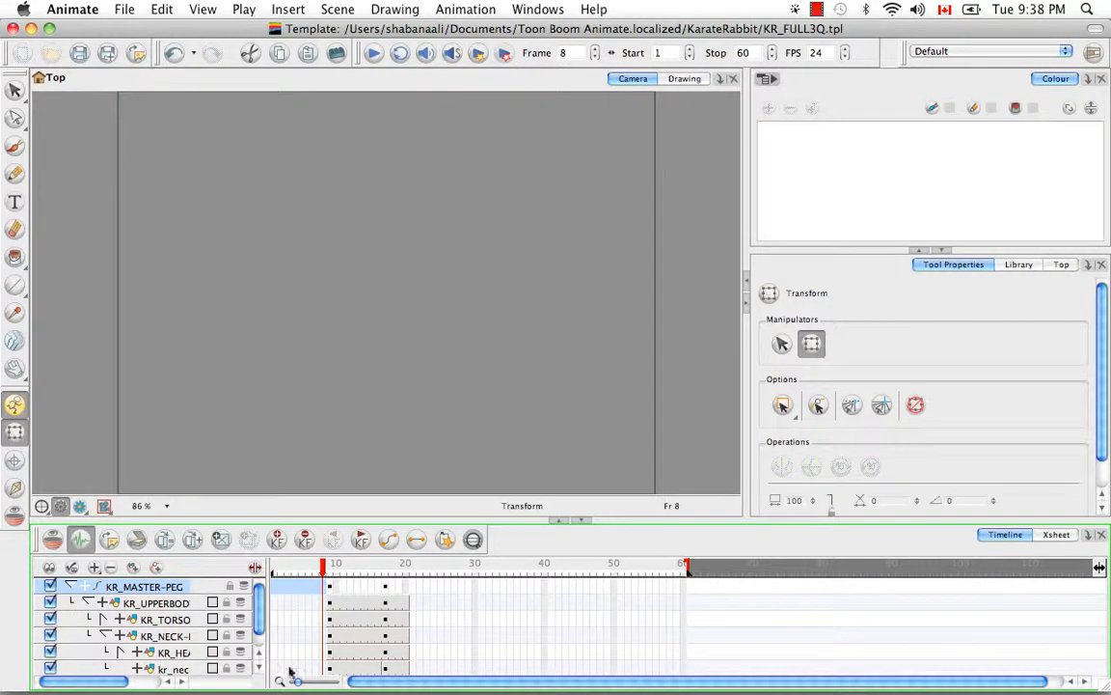
click(70, 587)
- Delete the frames after frame 9 on the collapsed KR_MASTER-PEG layer, leaving only the three-quarter pose
click(342, 598)
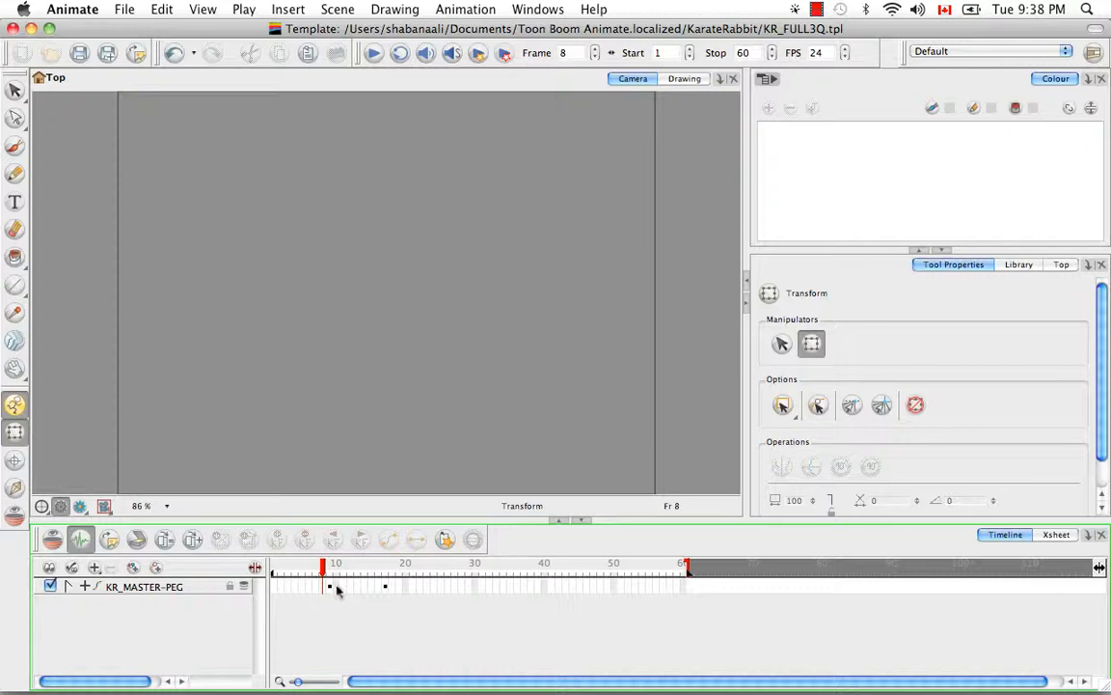
click(337, 588)
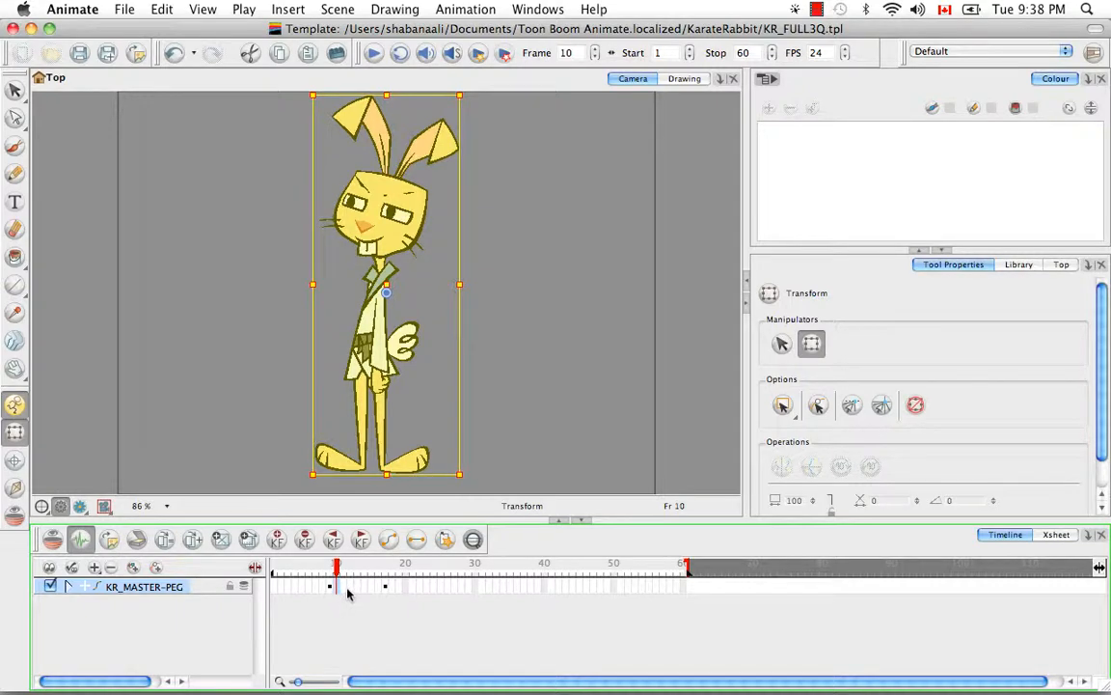
shift+click(449, 588)
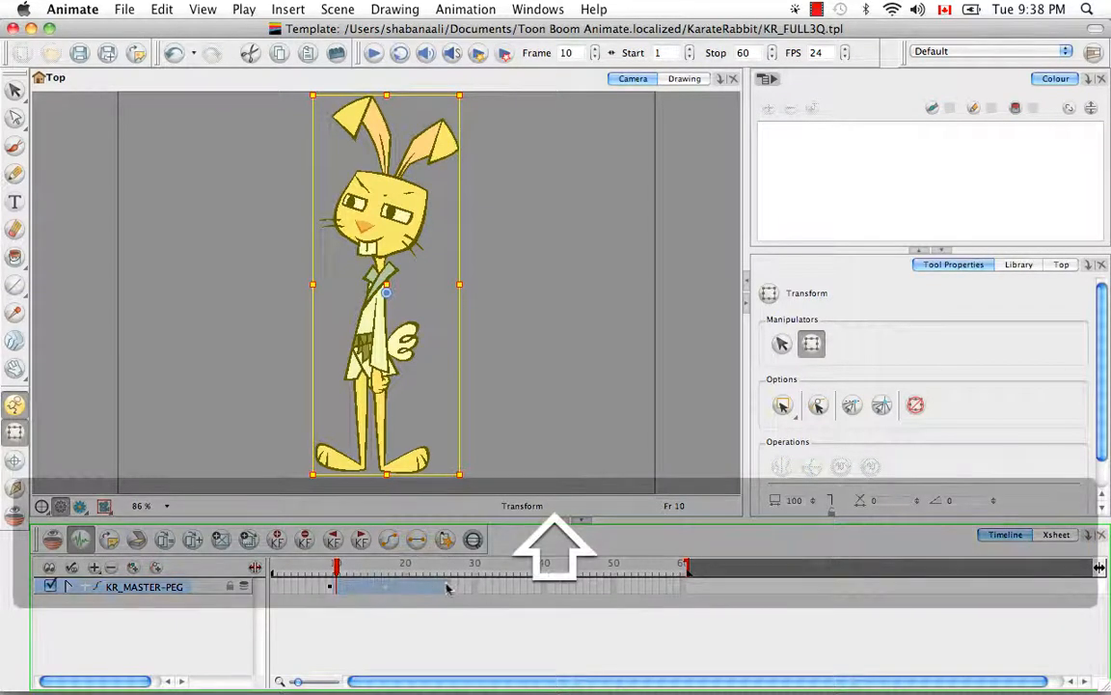
key(BackSpace)
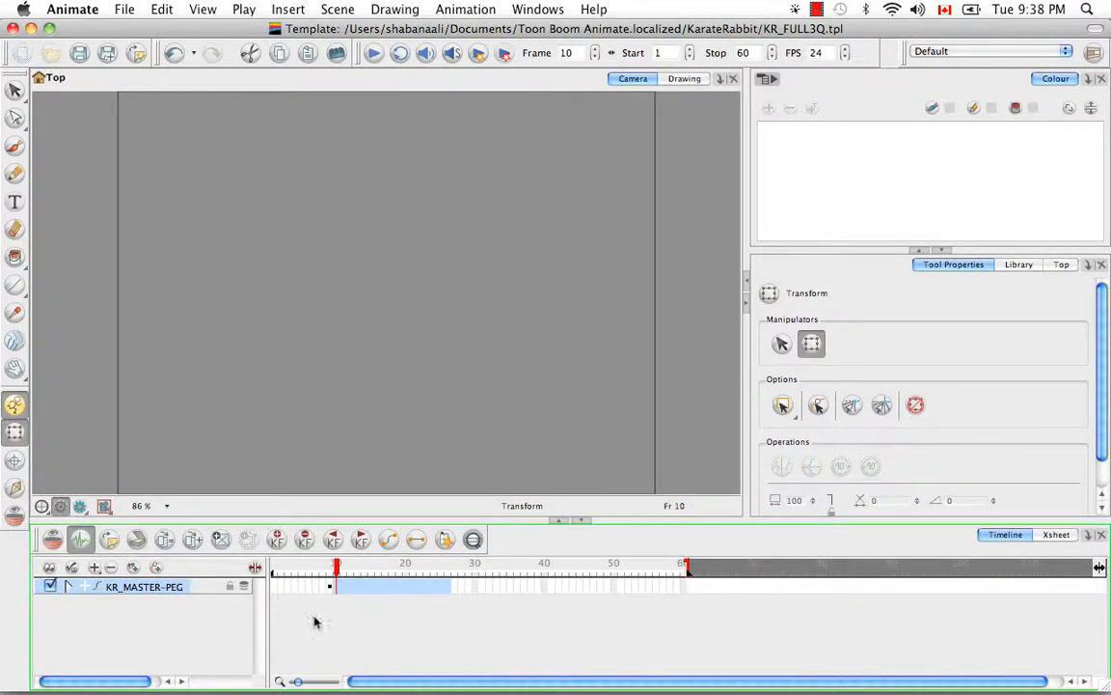
- Move the three-quarter pose on the KR_MASTER-PEG layer from frame 9 to frame 1
click(319, 618)
click(329, 588)
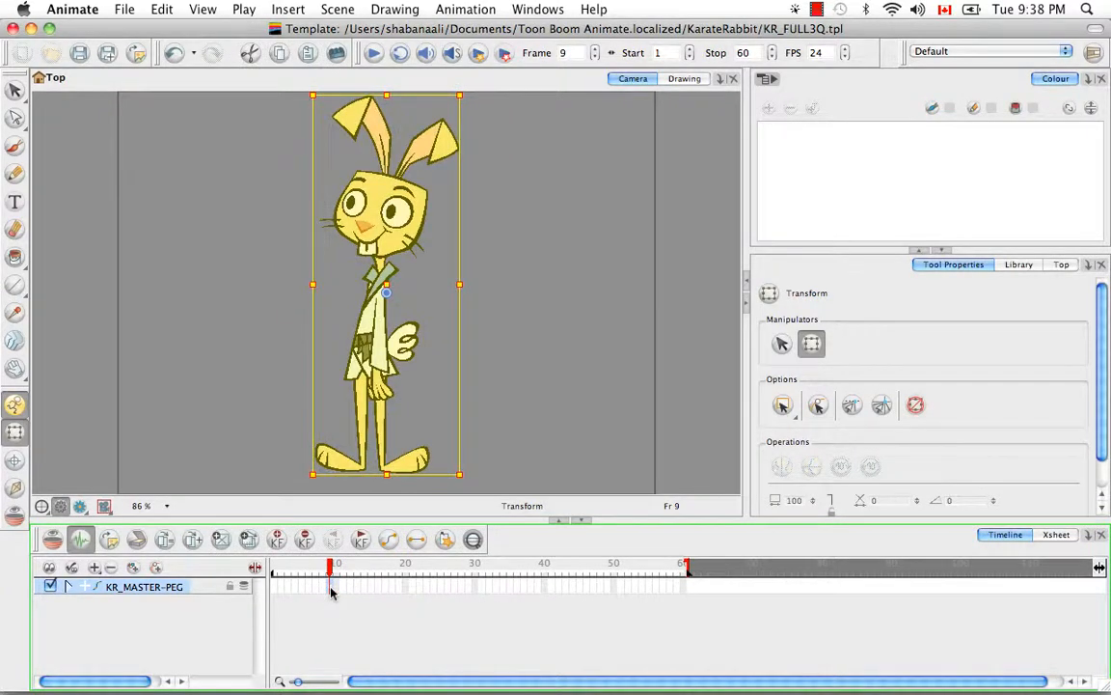
drag(329, 590, 274, 589)
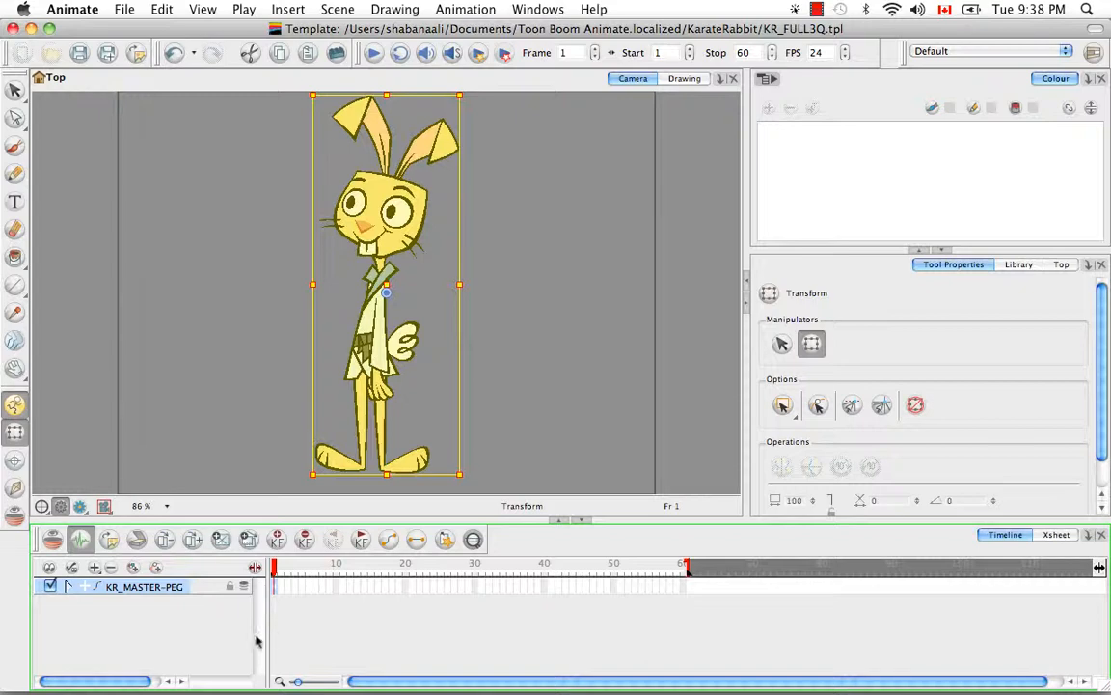
- Check the child layers under KR_MASTER-PEG for leftover frames, and shorten the three-quarter template's scene to stop at frame 1
click(196, 637)
click(70, 586)
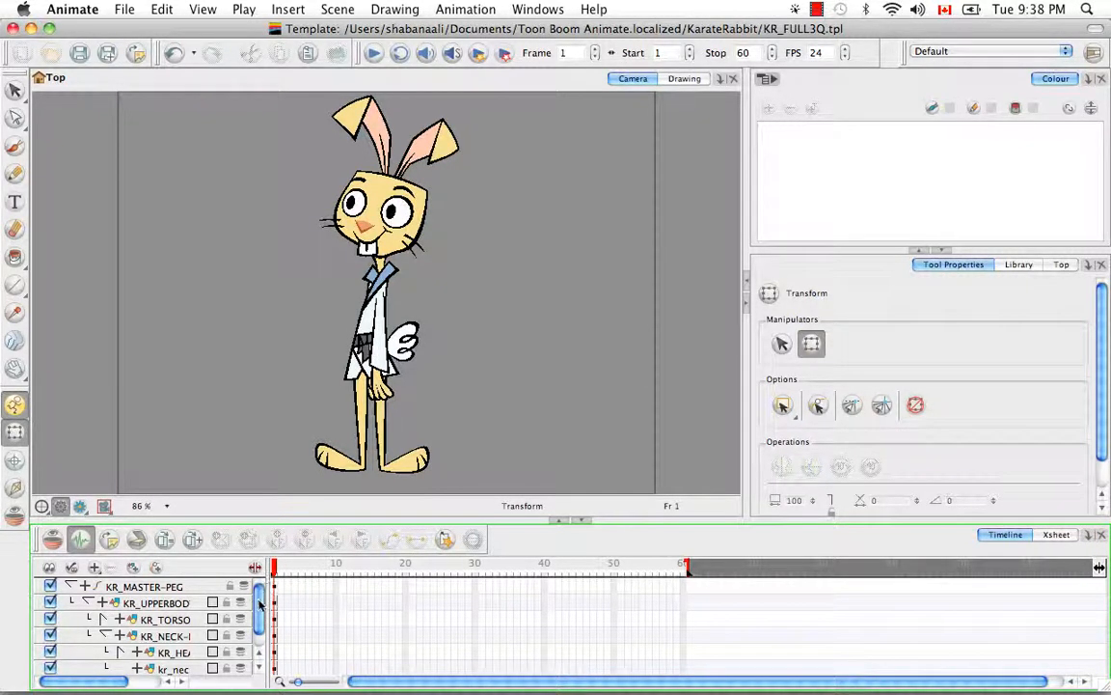
scroll(173, 623, down, 1)
scroll(184, 588, up, 1)
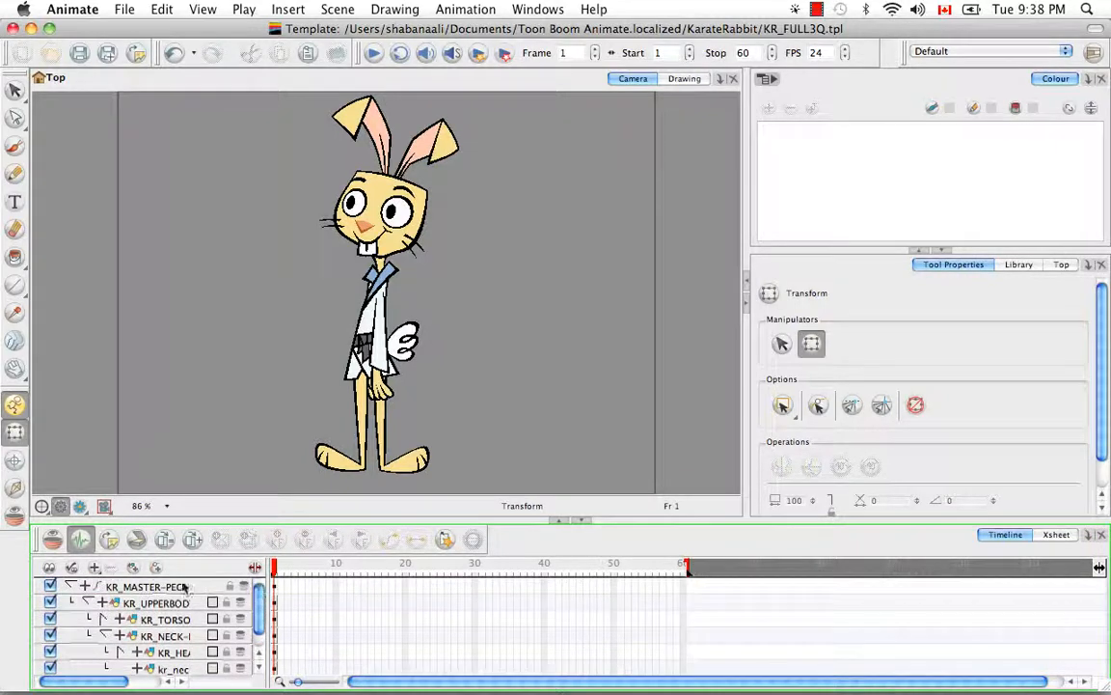
click(87, 602)
click(70, 586)
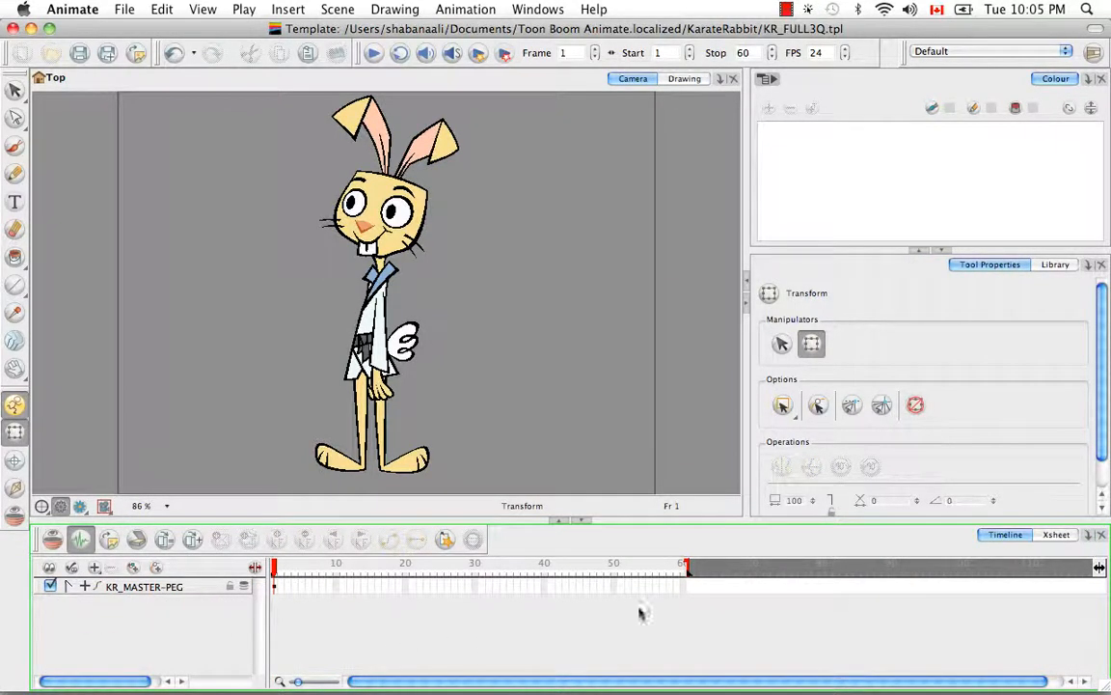
drag(687, 567, 276, 569)
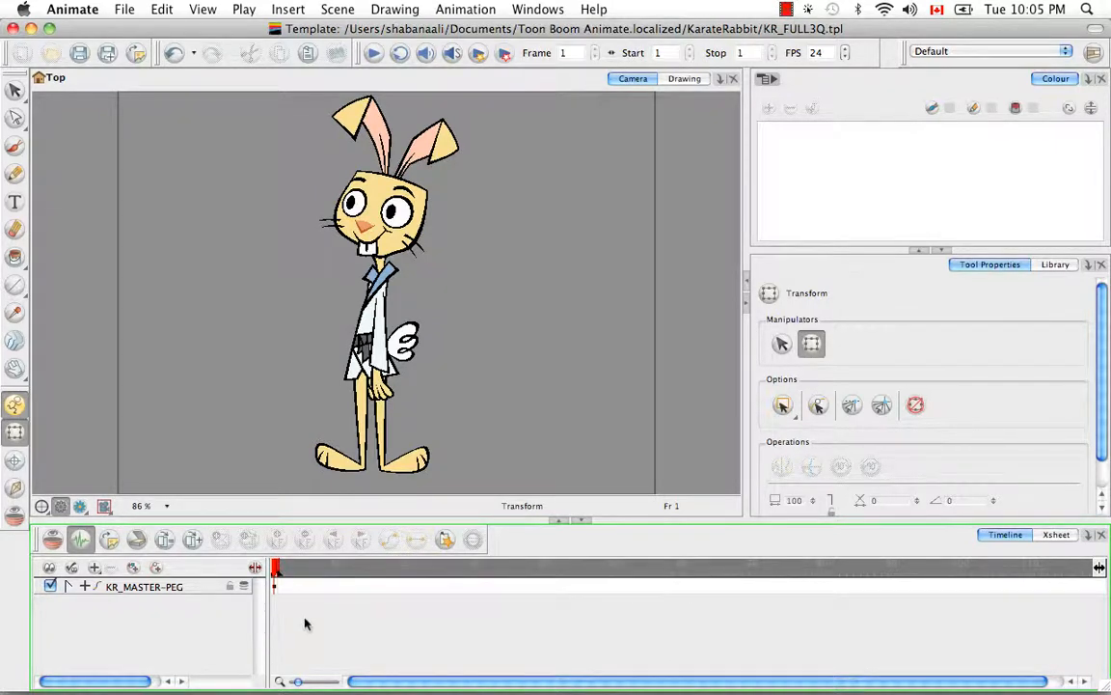
- Rename the KR_MASTER-PEG layer in the three-quarter template as KR_FULL3Q-PEG
click(149, 588)
double_click(156, 589)
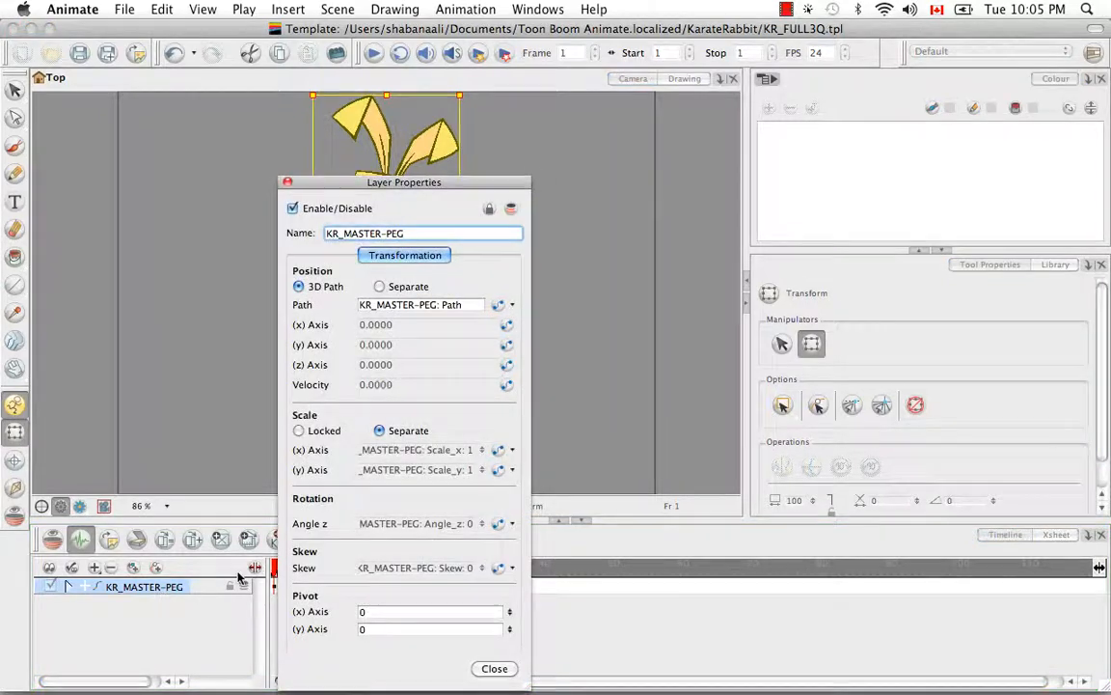
key(BackSpace)
key(BackSpace)
key(BackSpace)
key(BackSpace)
key(BackSpace)
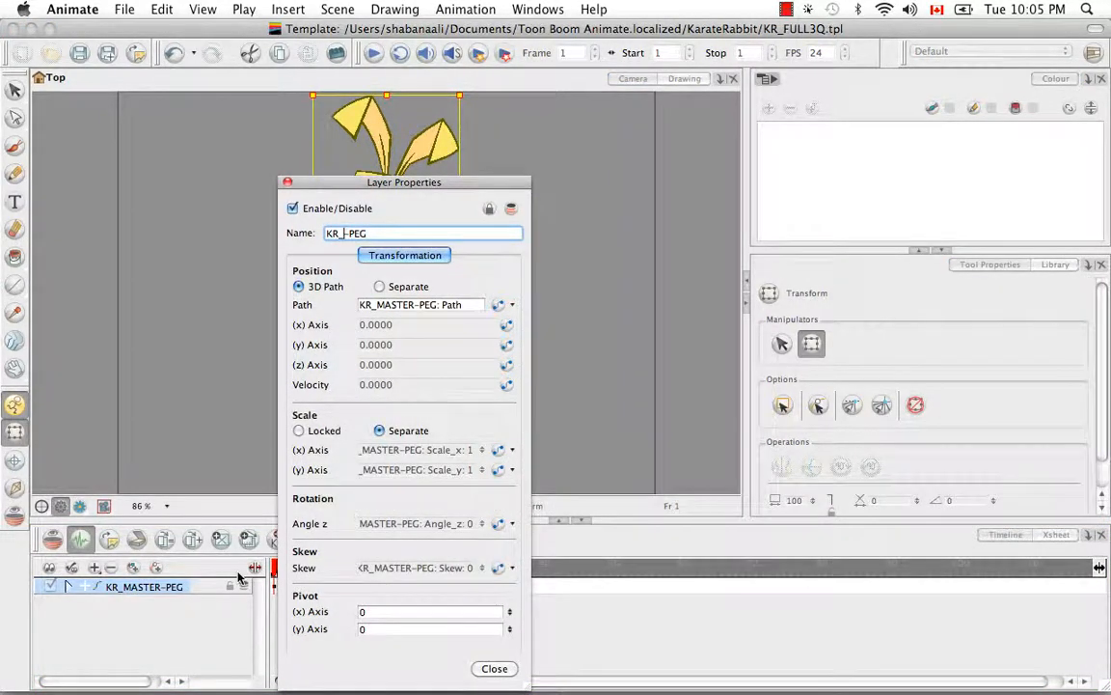
text(FULL3Q)
key(Return)
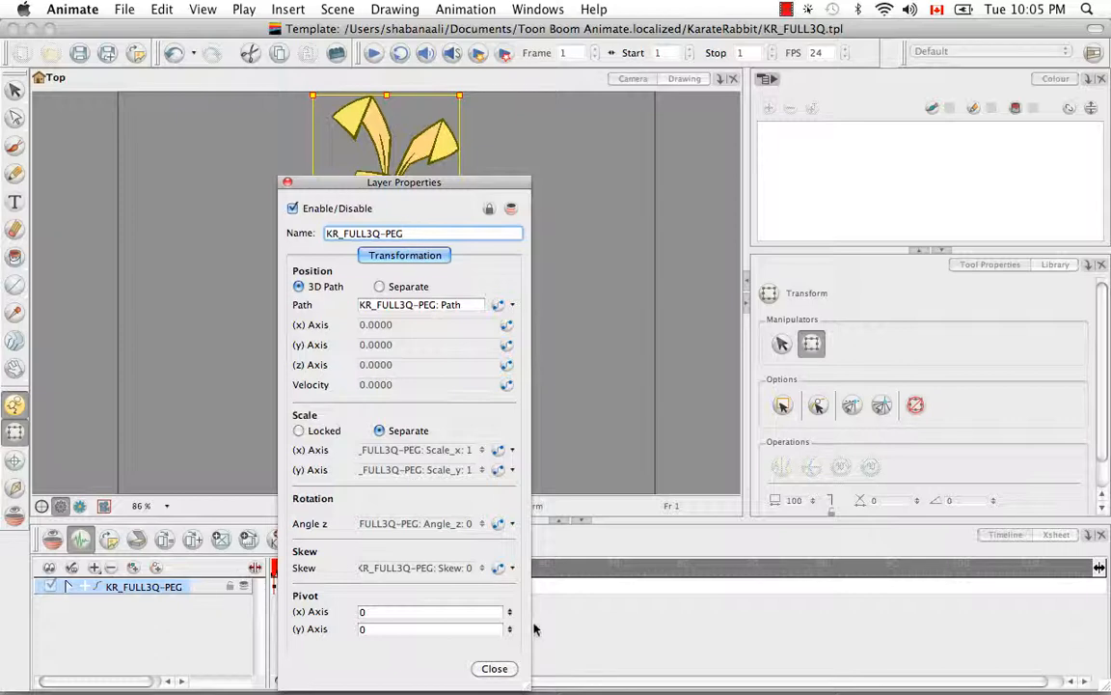
click(494, 668)
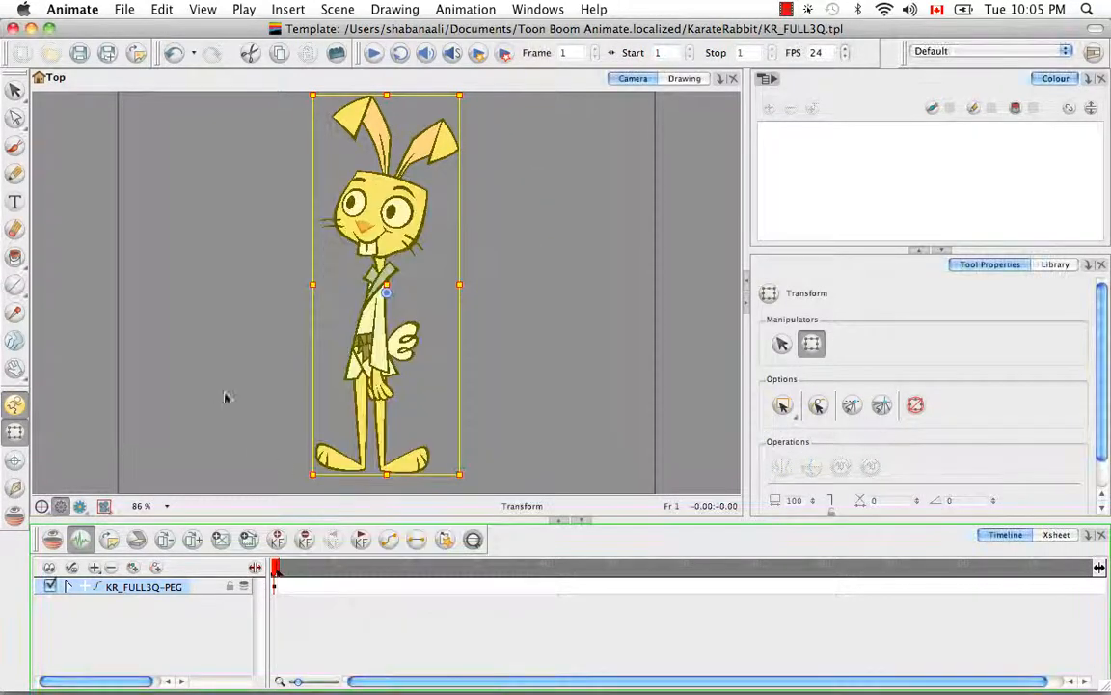
- Save and close the KR_FULL3Q template, and open the KR_FULLPROFILE template from the library for editing
click(81, 56)
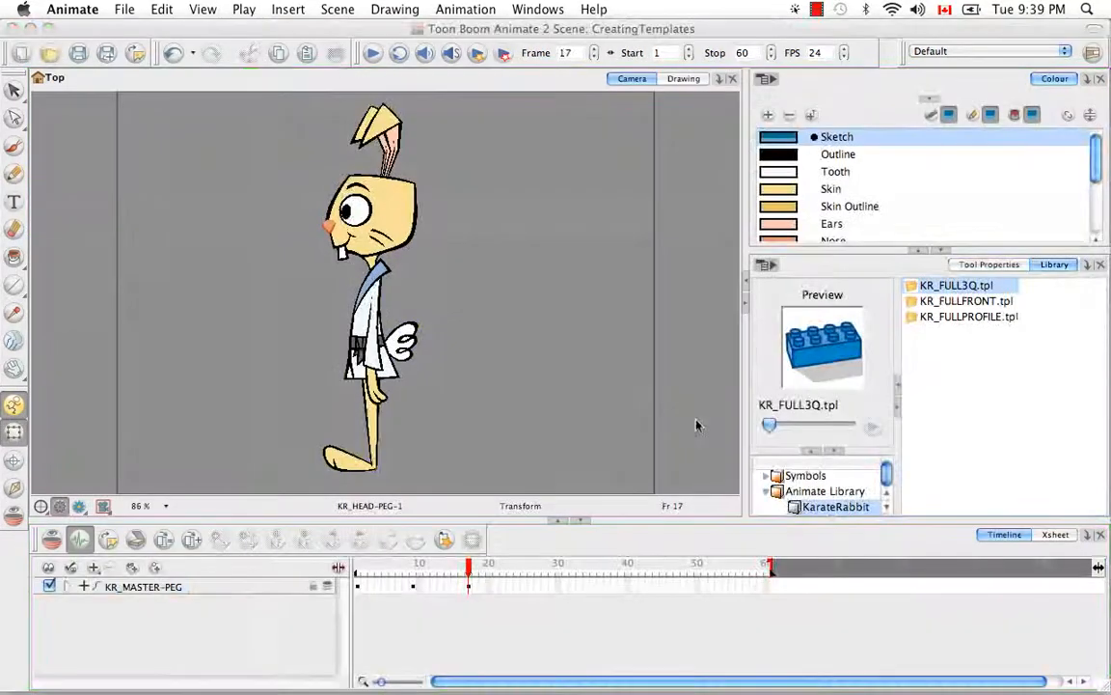
click(968, 318)
right_click(968, 317)
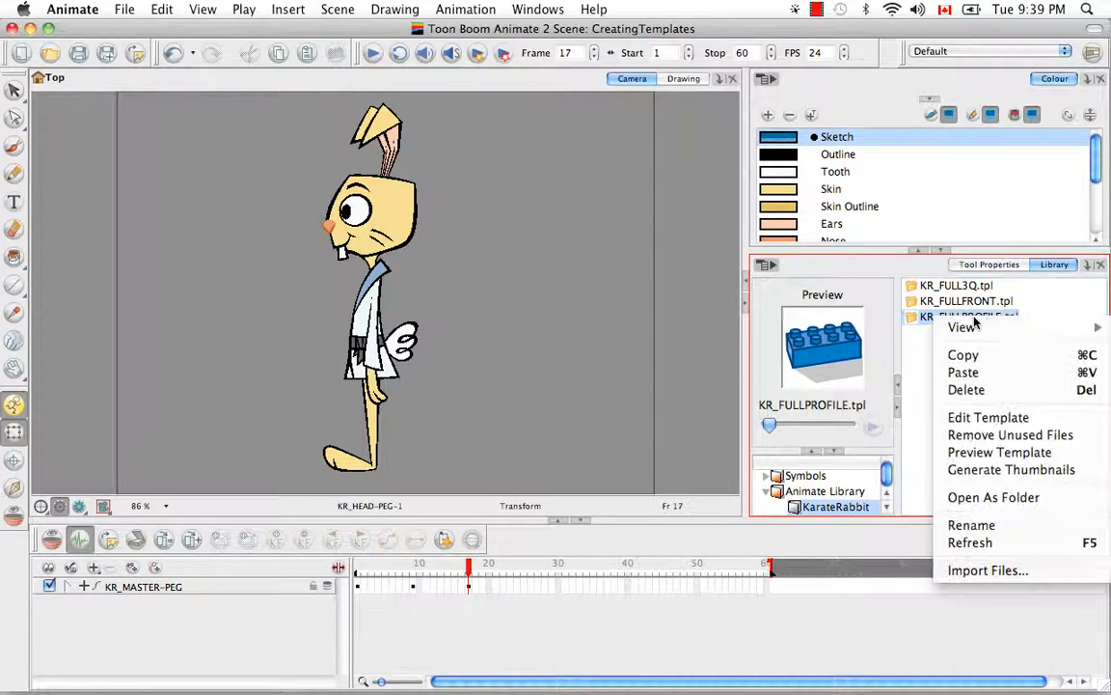
click(978, 418)
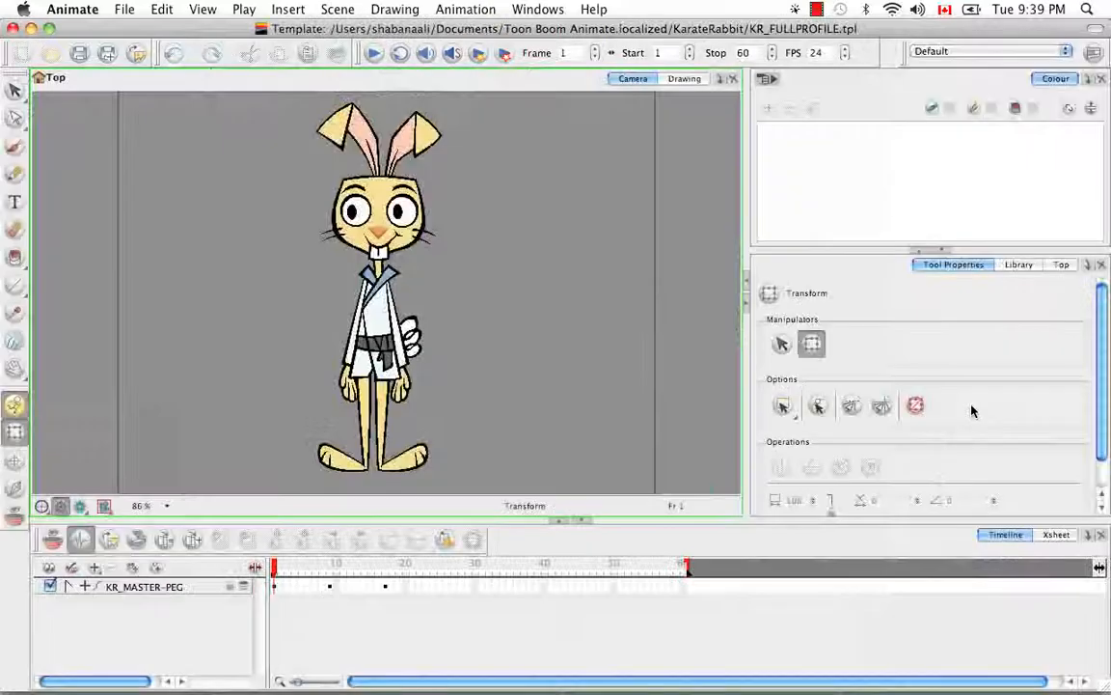
- Delete frames 1 to 16 and the frames after frame 17 on the collapsed KR_MASTER-PEG layer, leaving only the profile pose
click(378, 588)
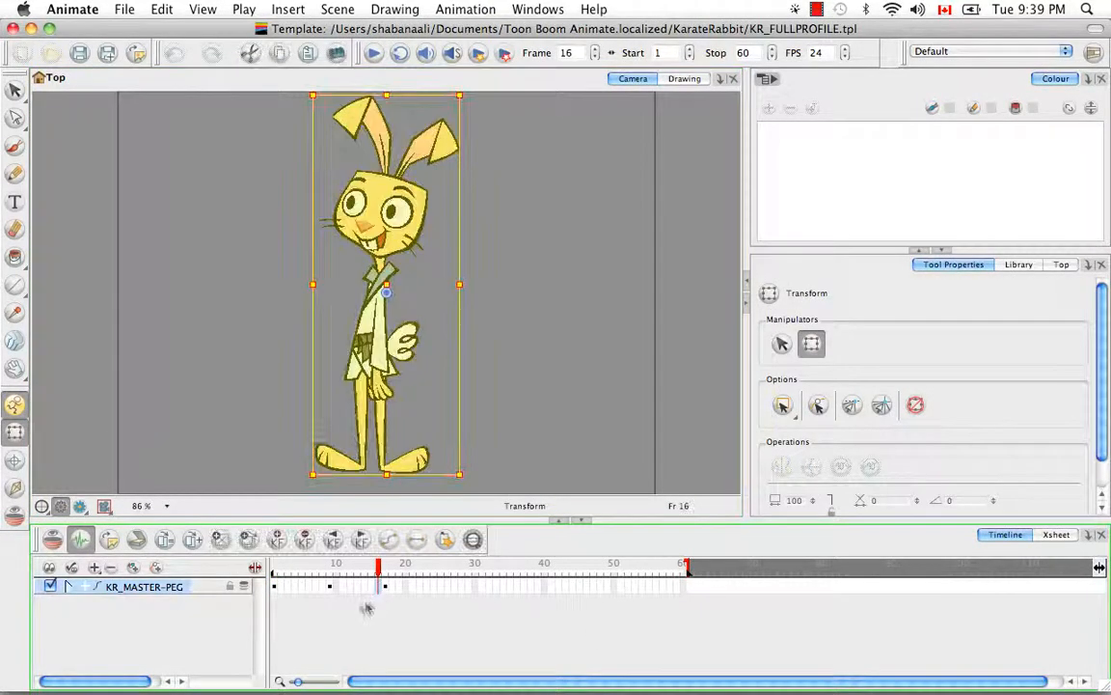
shift+click(273, 587)
drag(389, 588, 513, 588)
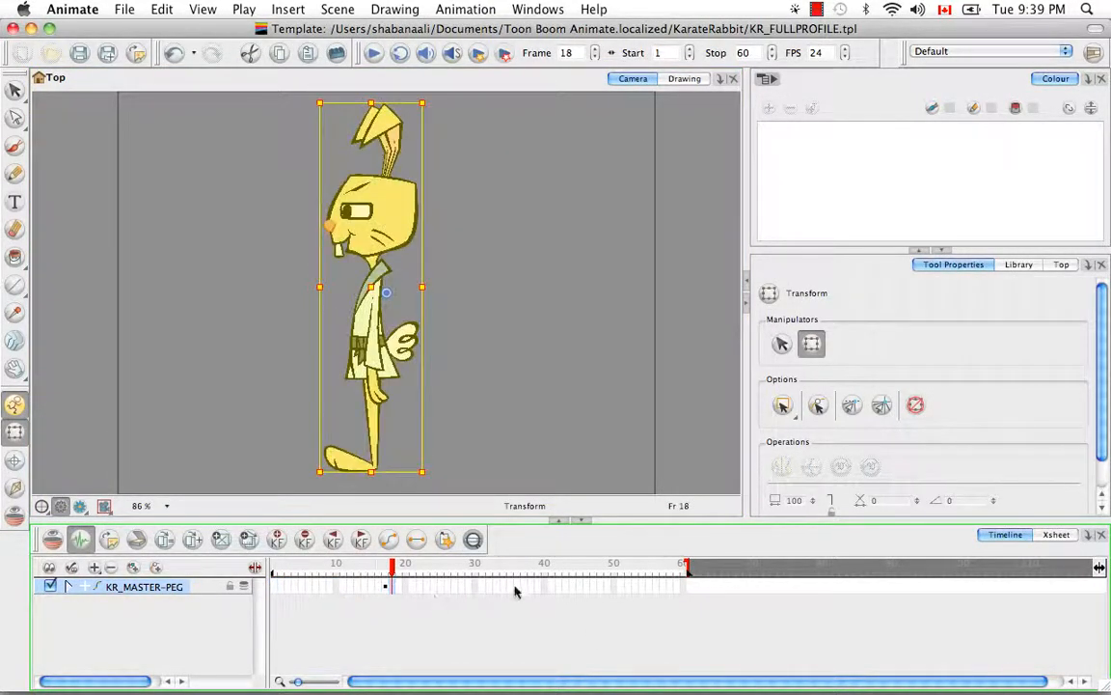
- Move the profile pose from frame 17 to frame 1, and shorten the template's scene to stop at frame 1
click(332, 538)
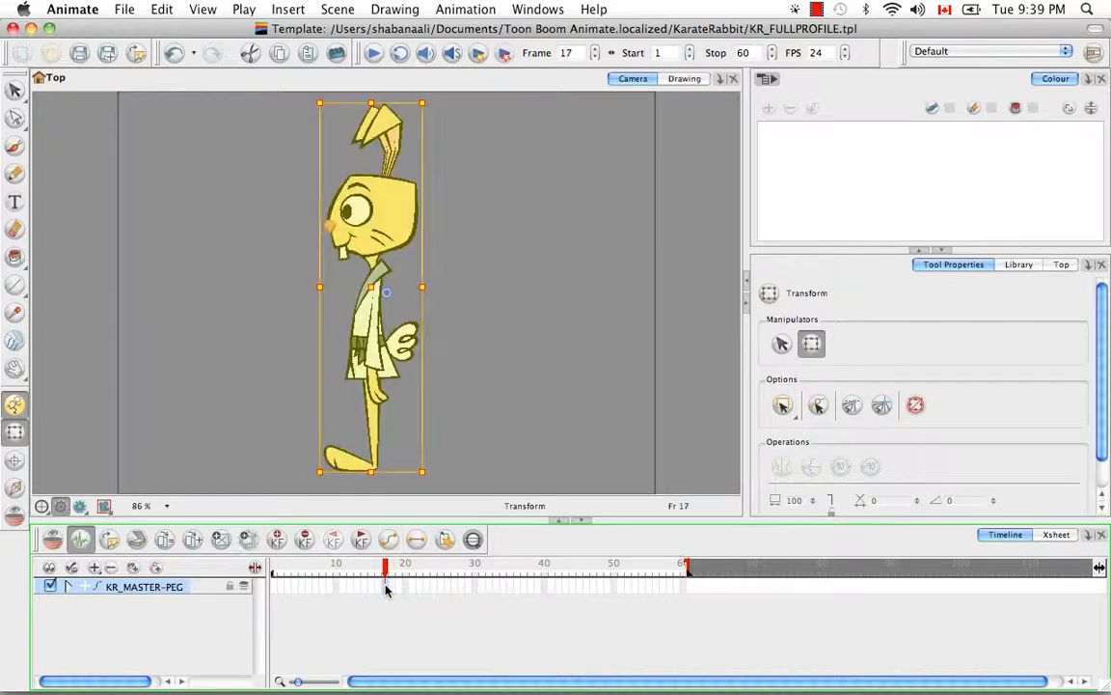
click(281, 588)
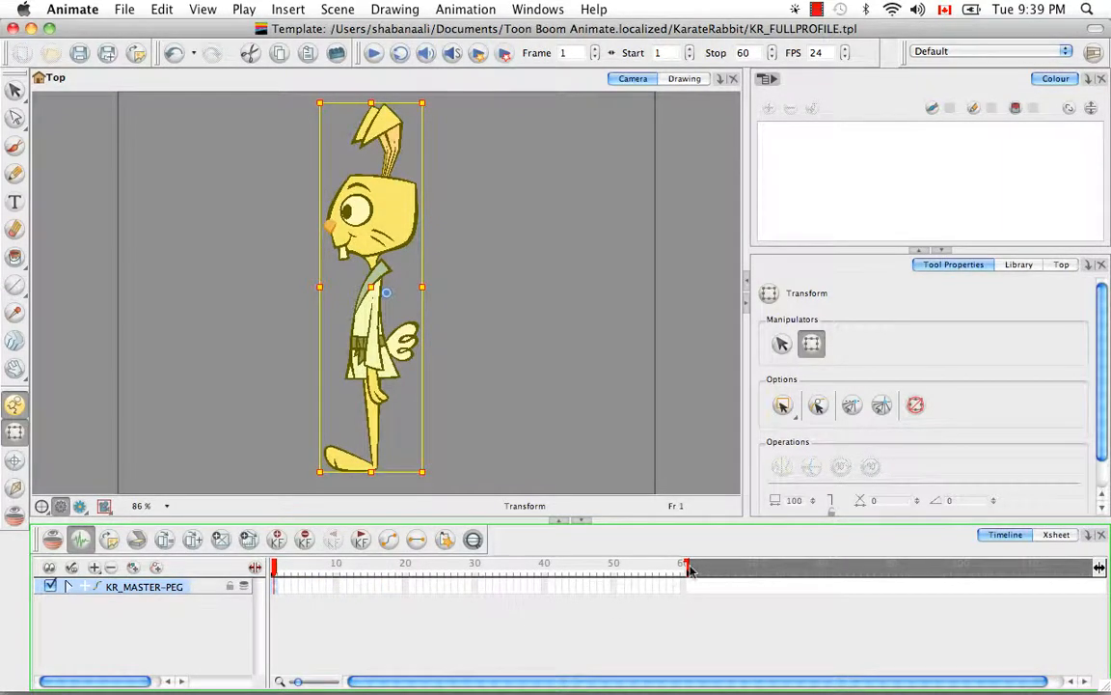
click(280, 569)
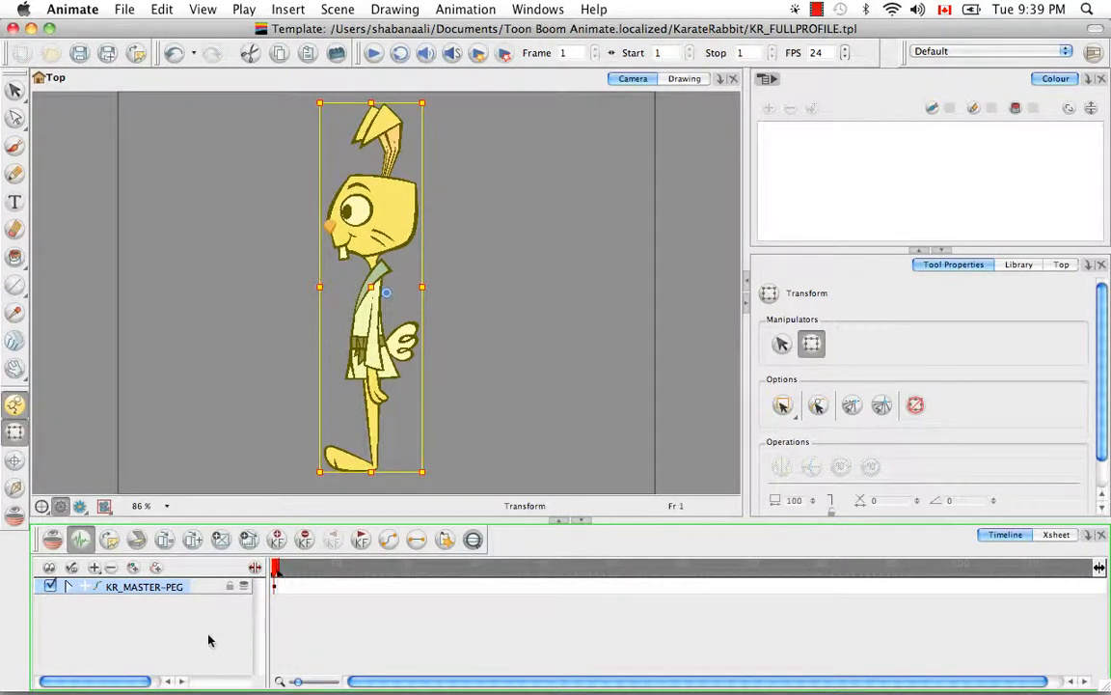
- Rename the KR_MASTER-PEG layer in the profile template as KR_FULLPROFILE
double_click(145, 589)
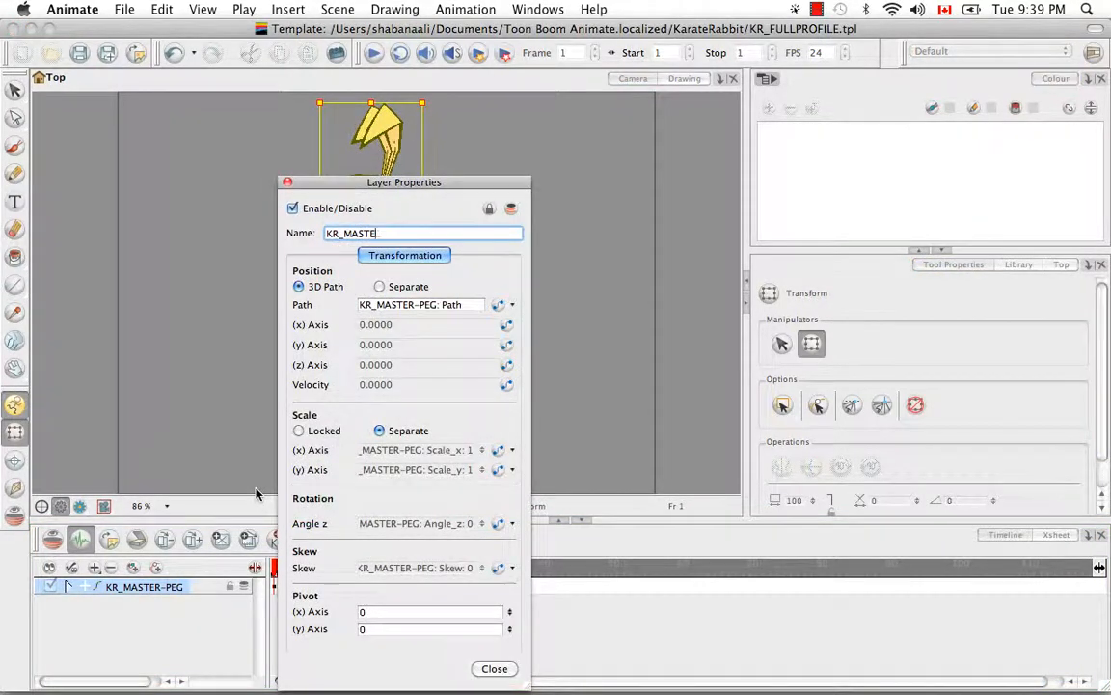
text(KR_FULLPROFIL)
click(494, 668)
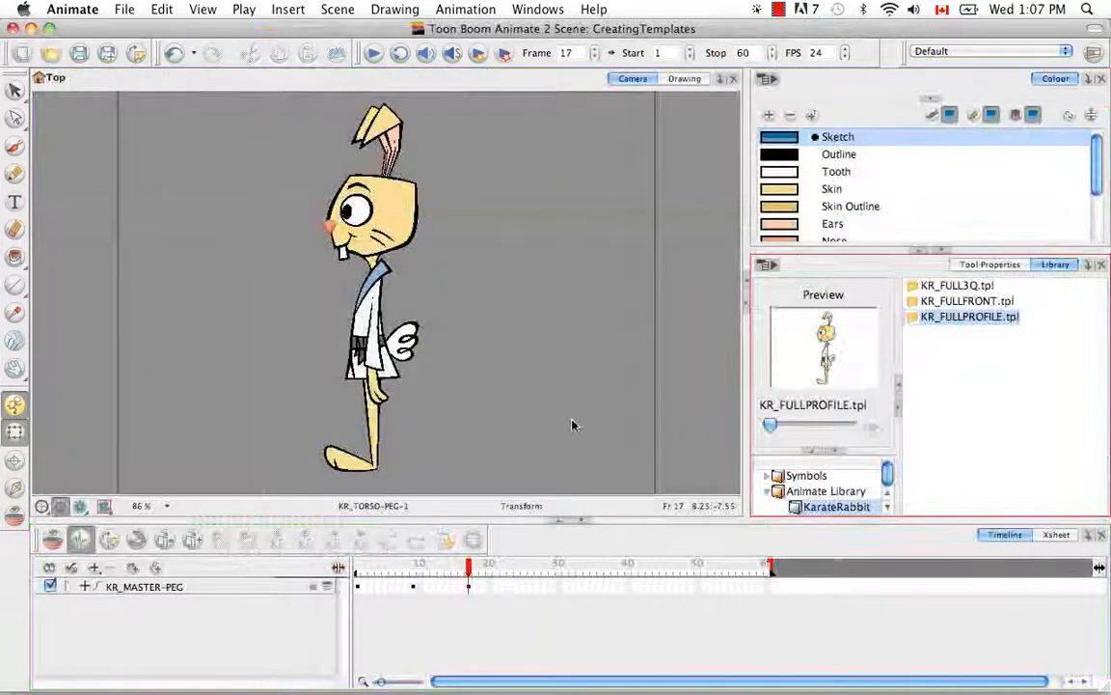
click(769, 426)
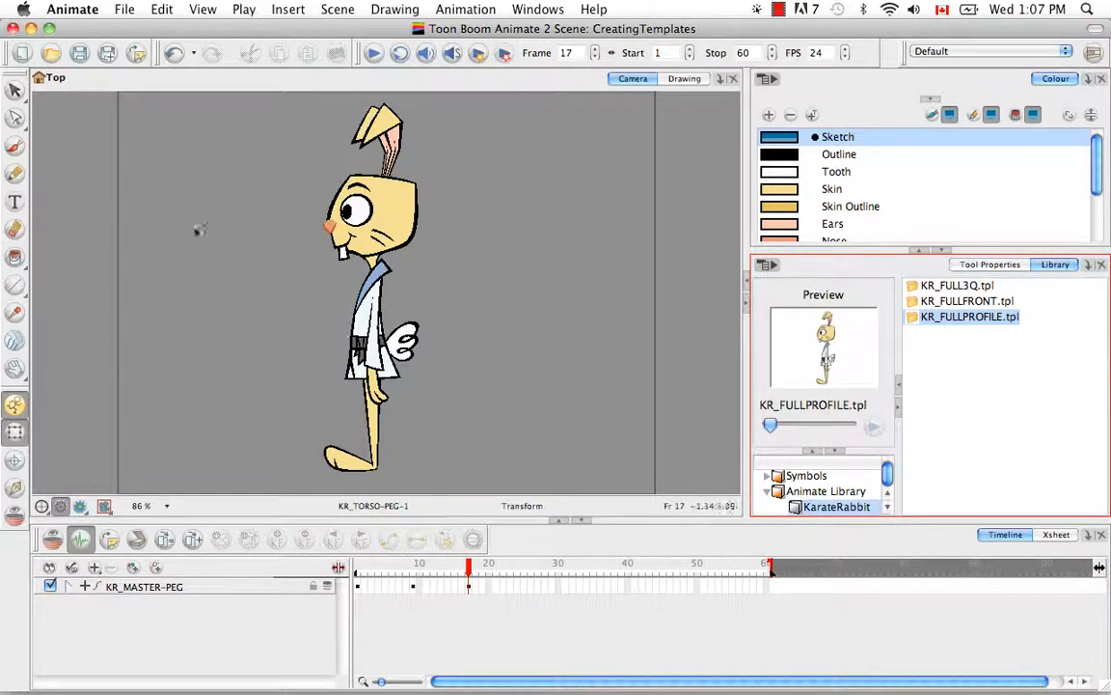
- Create a new scene with the NTSC resolution, named TemplateTest, and save the changes in the current scene
click(22, 55)
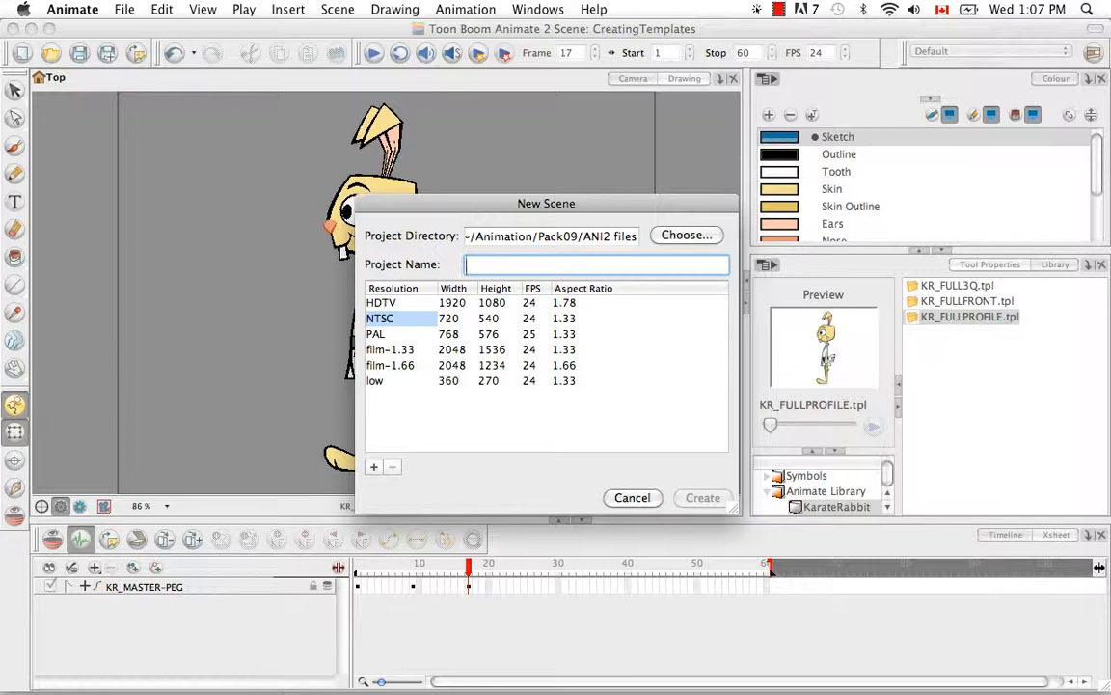
text(Temp)
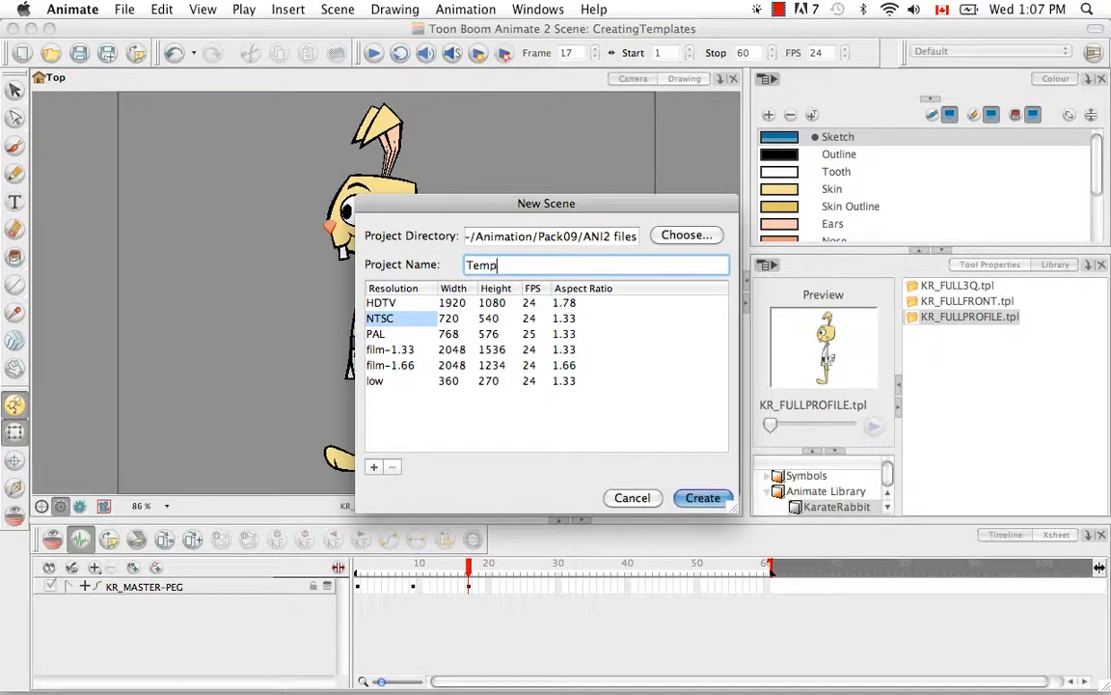
text(lateTest)
click(701, 498)
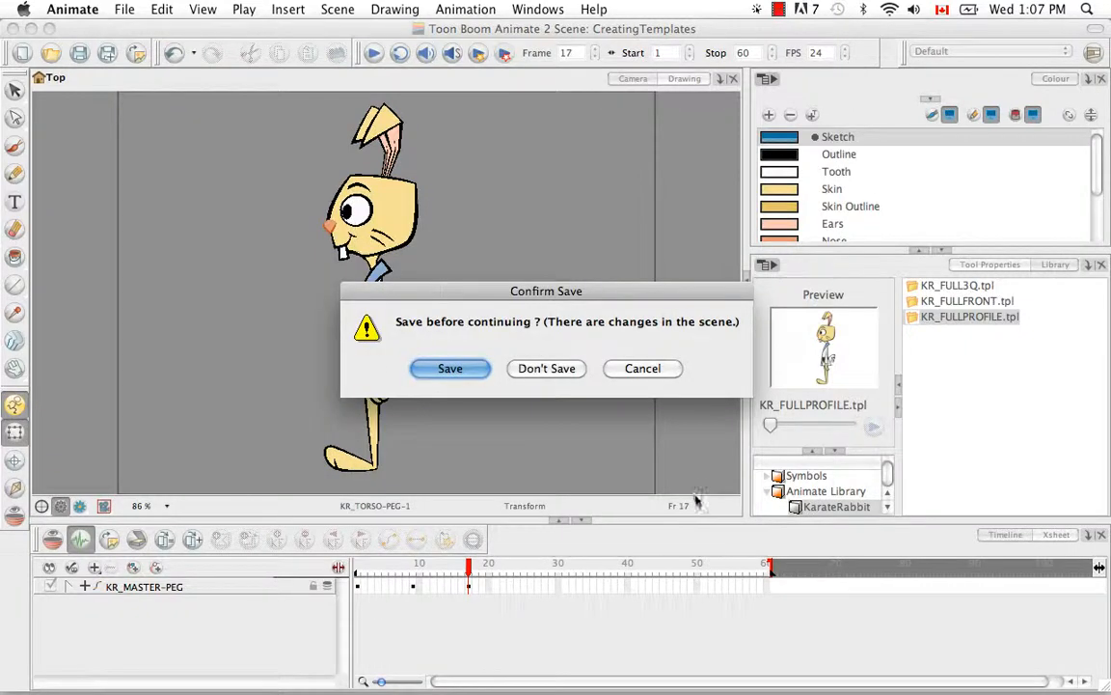
click(462, 369)
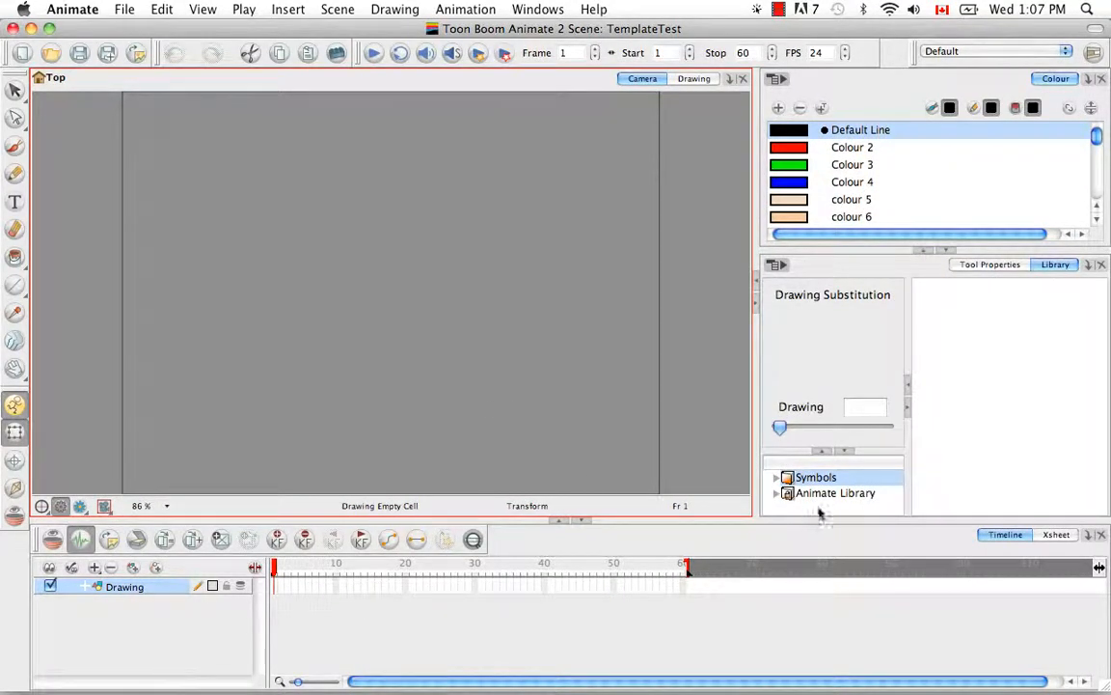
- Import the KR_FULLPROFILE template from the Animate Library's KarateRabbit folder into the new scene's timeline, and deselect the rabbit
click(830, 493)
double_click(830, 493)
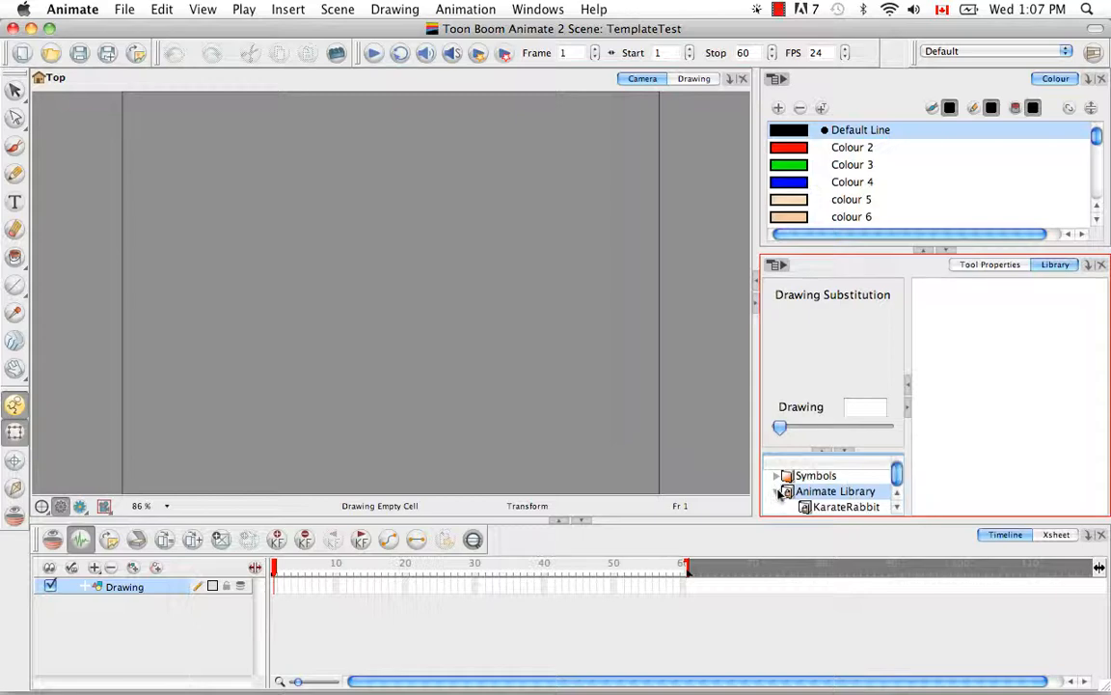
click(828, 508)
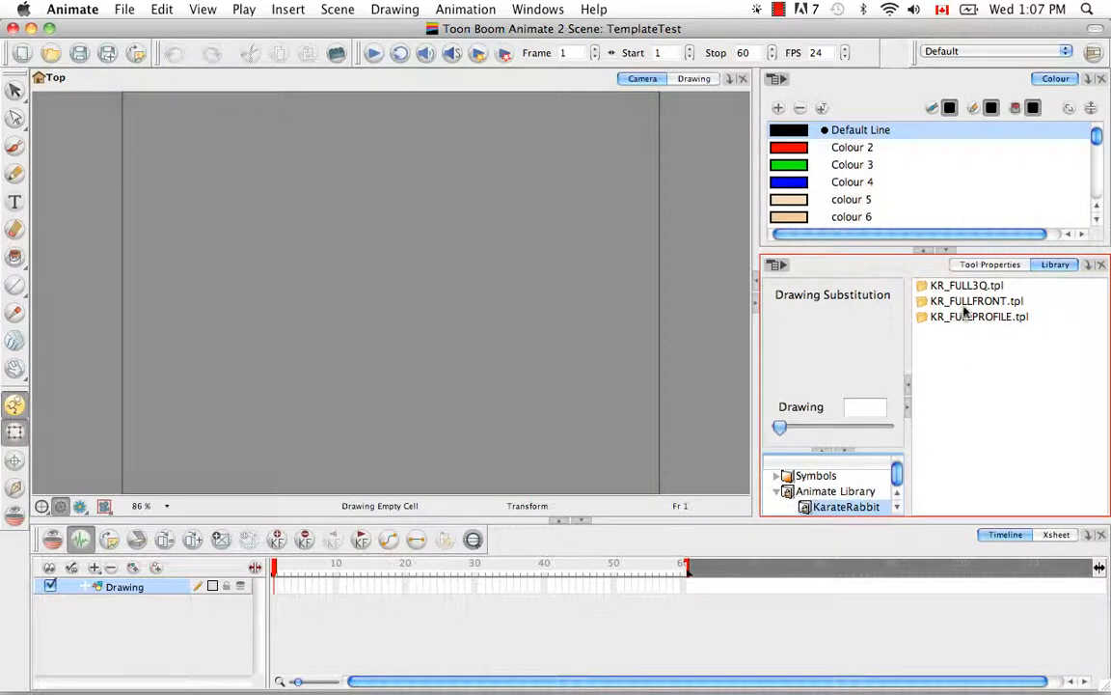
mouse_move(971, 322)
mouse_down()
mouse_move(905, 384)
mouse_move(714, 439)
mouse_move(557, 432)
mouse_move(437, 386)
mouse_move(274, 524)
mouse_move(174, 579)
mouse_move(179, 590)
mouse_up()
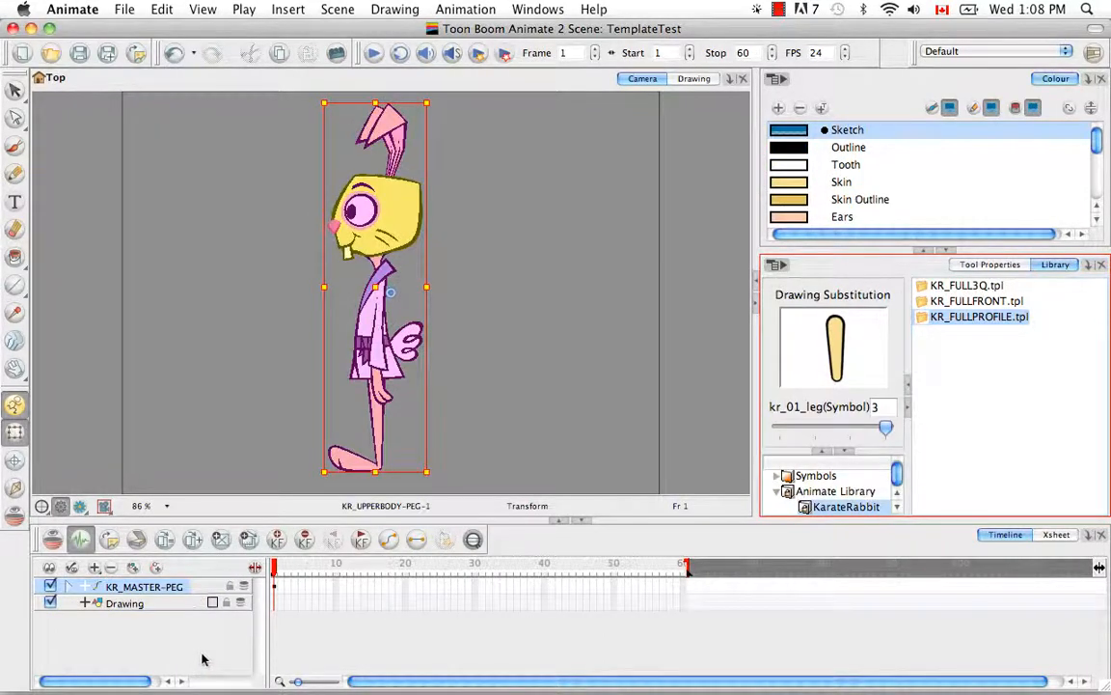
click(535, 396)
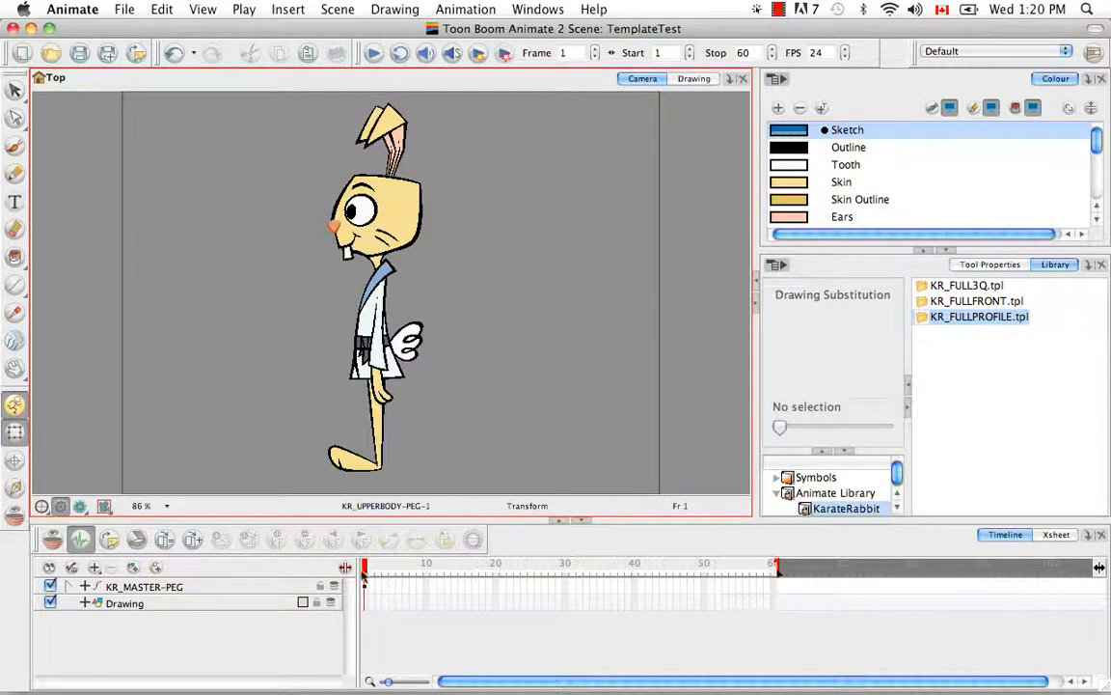
- Extend the exposure of the collapsed KR_MASTER-PEG layer to frame 40, and check the exposure on its child layers
click(634, 590)
right_click(634, 594)
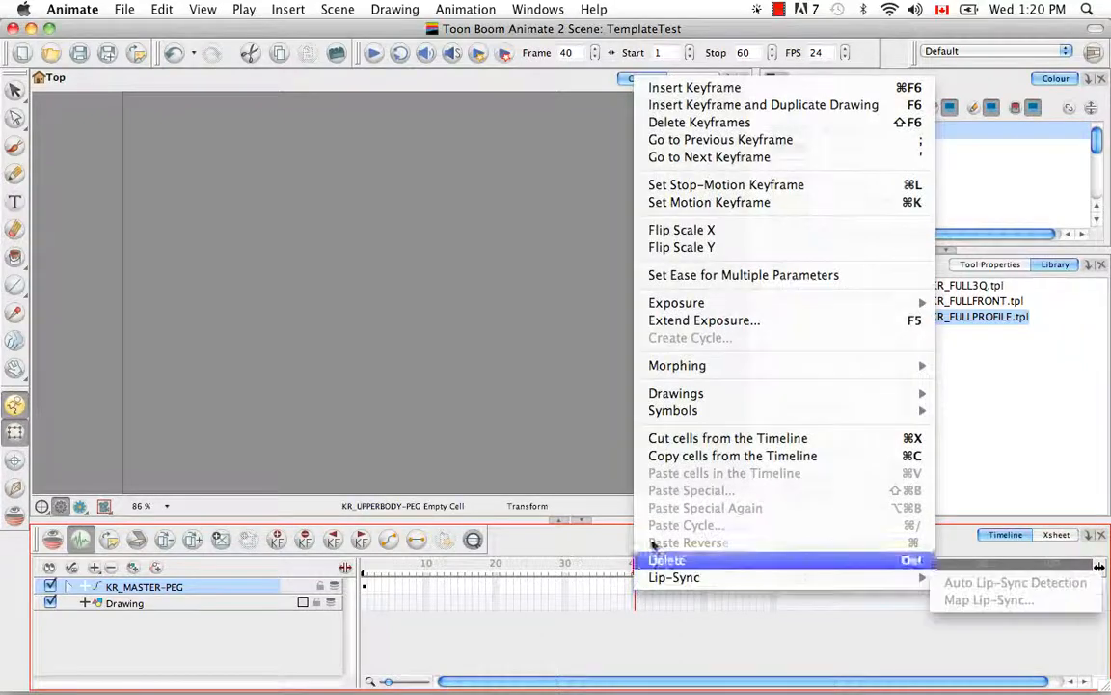
click(690, 323)
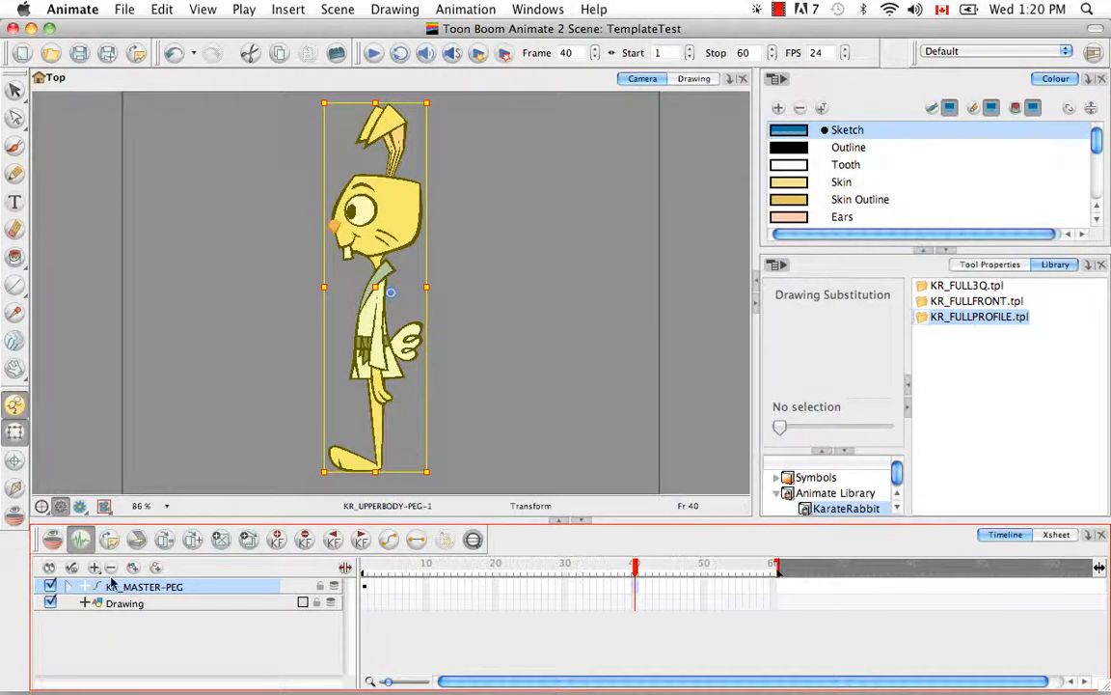
click(109, 630)
click(70, 587)
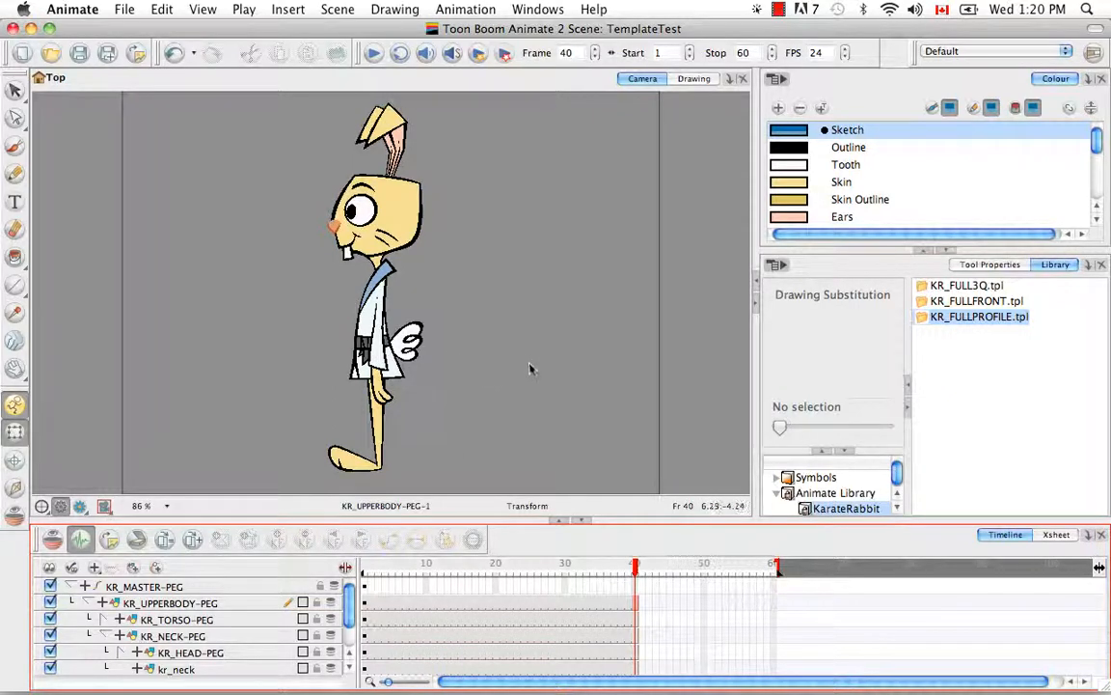
key(ctrl+z)
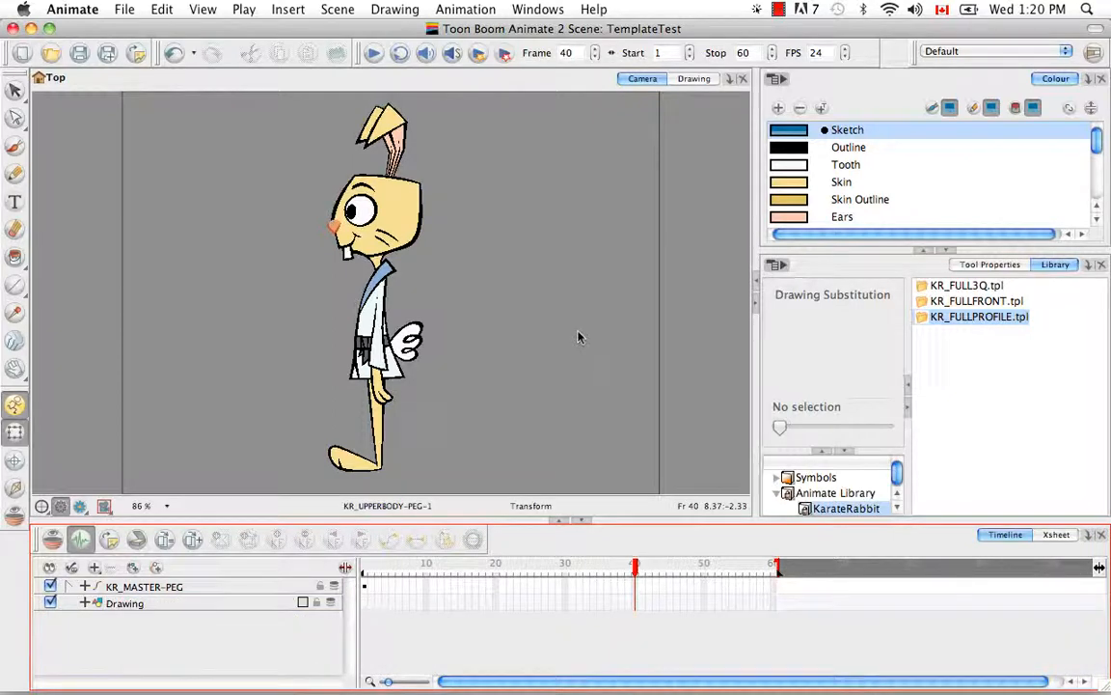